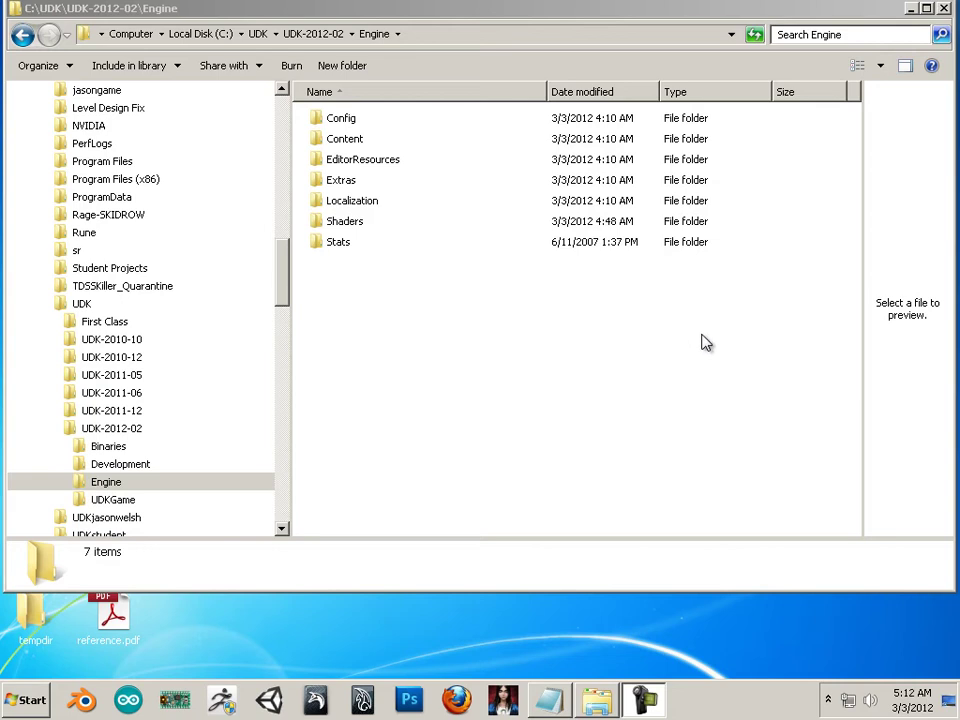
Close the current folder window and browse from Computer to the C:\UDK\UDK-2012-02 folder
click(943, 9)
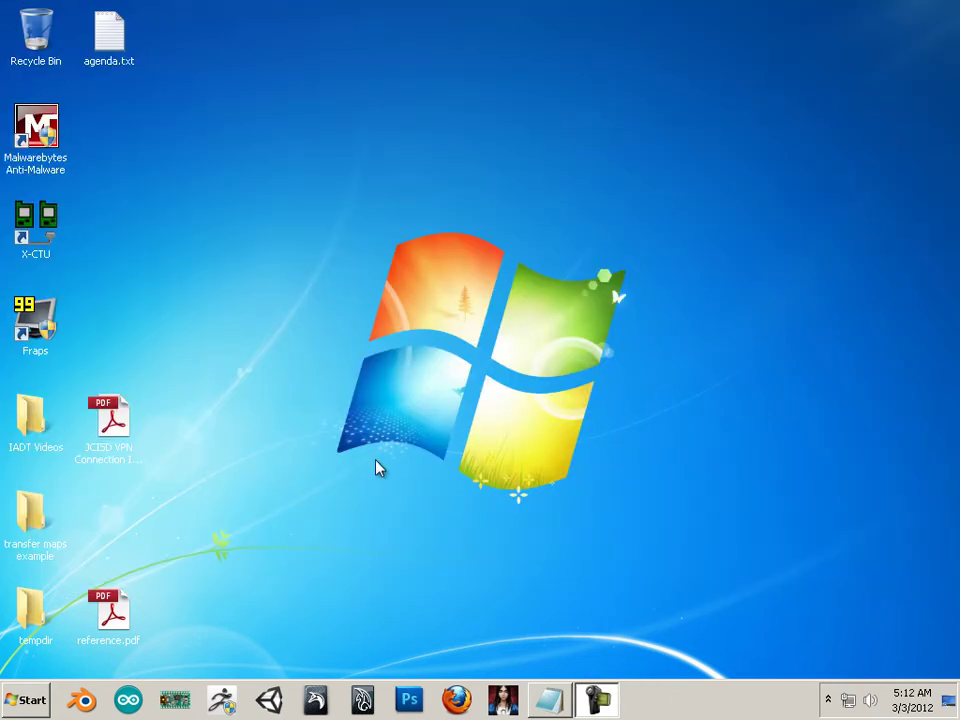
click(25, 700)
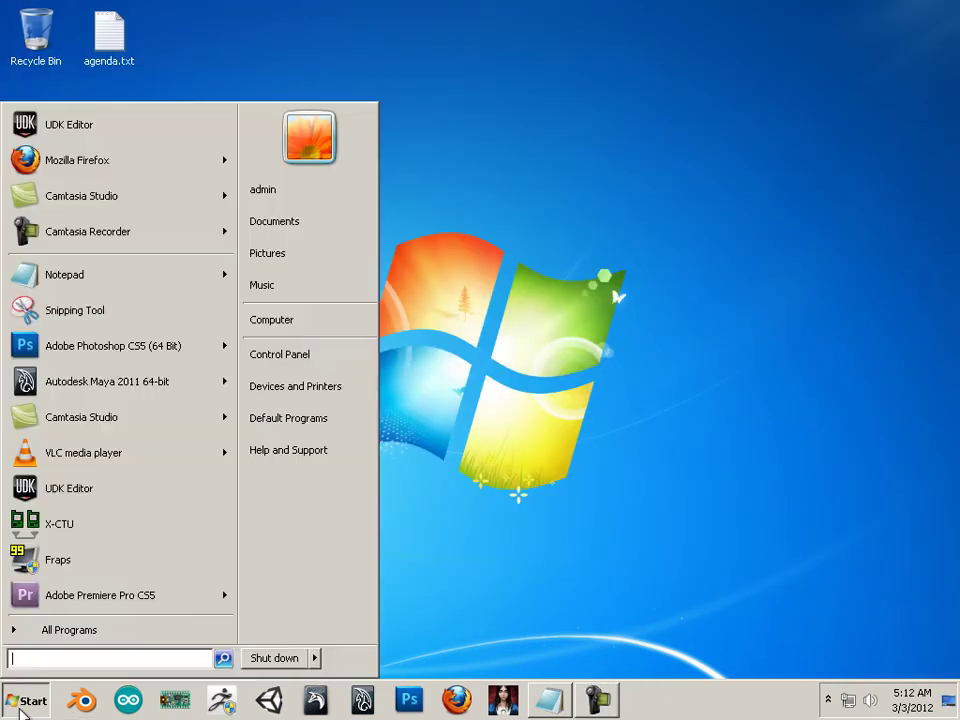
click(338, 321)
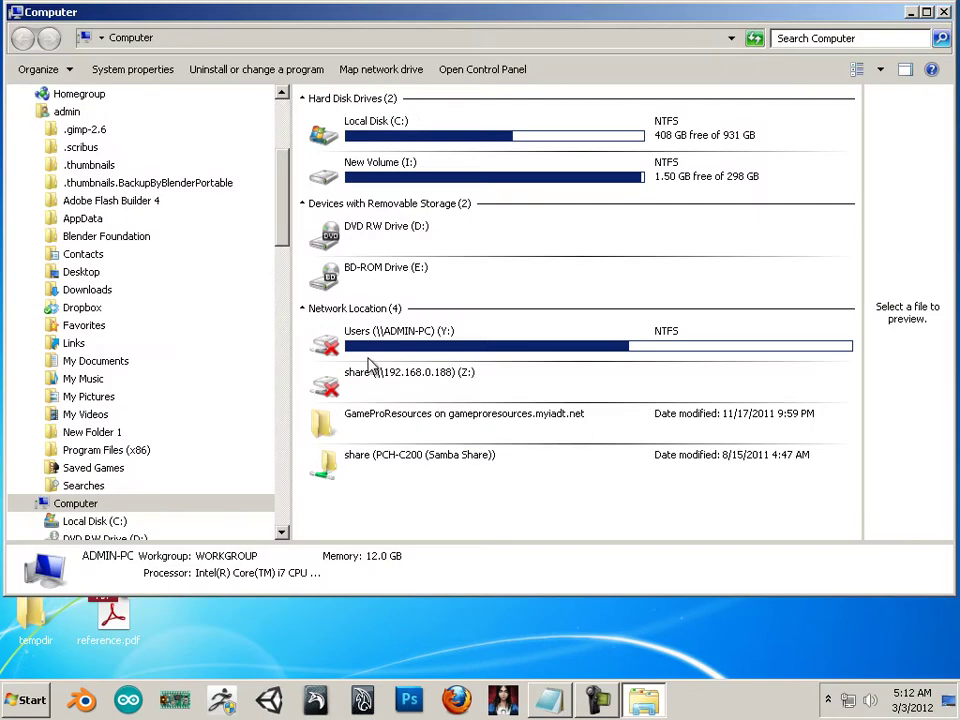
click(410, 122)
double_click(410, 122)
scroll(435, 349, down, 7)
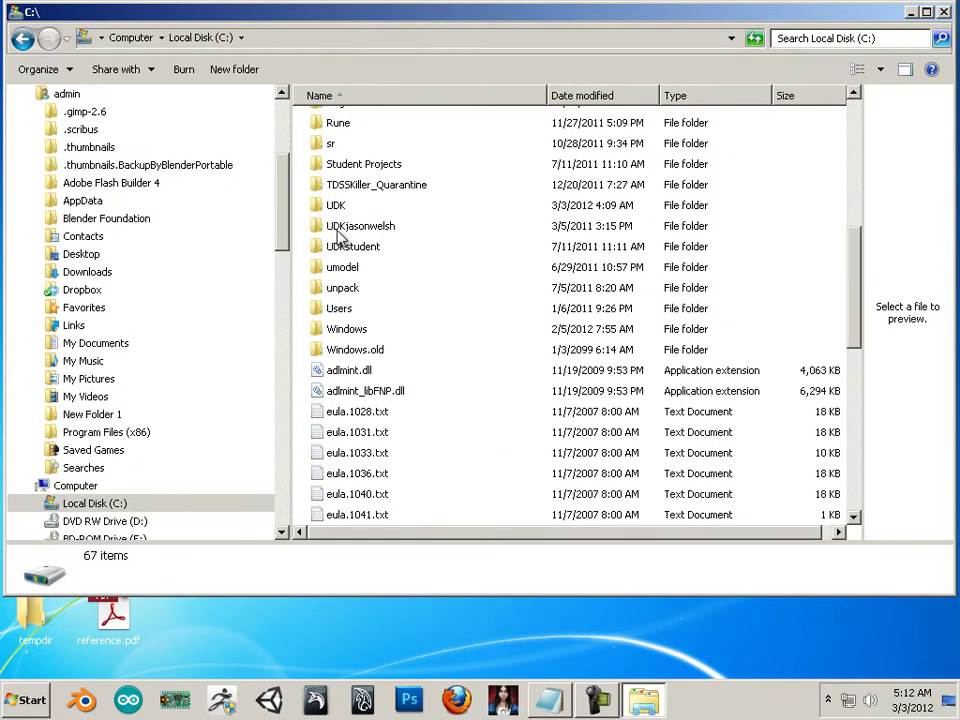
double_click(336, 206)
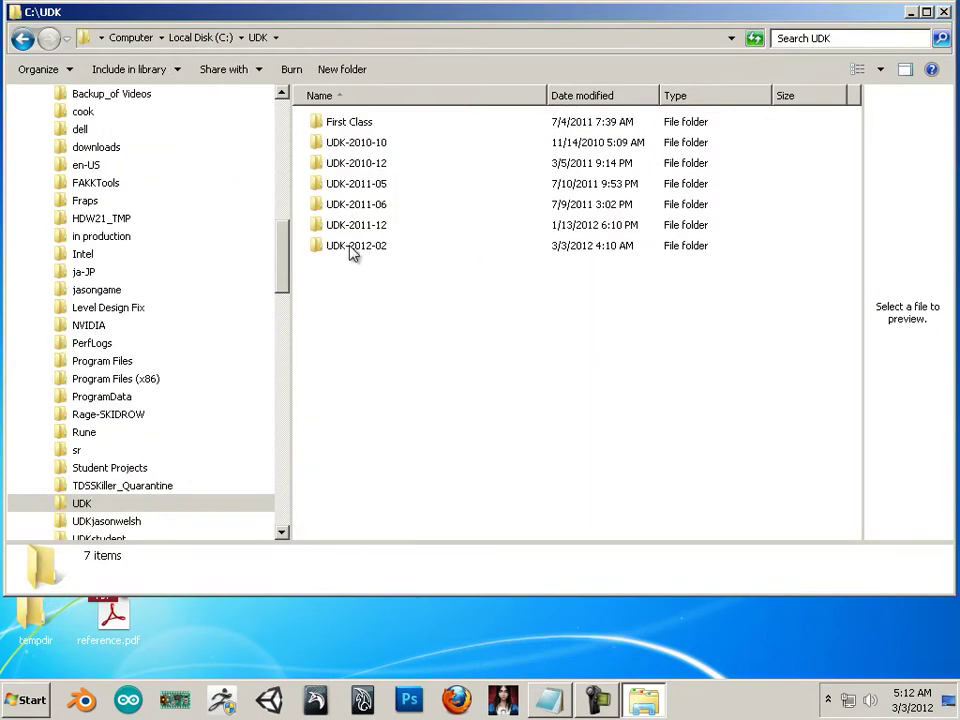
double_click(362, 248)
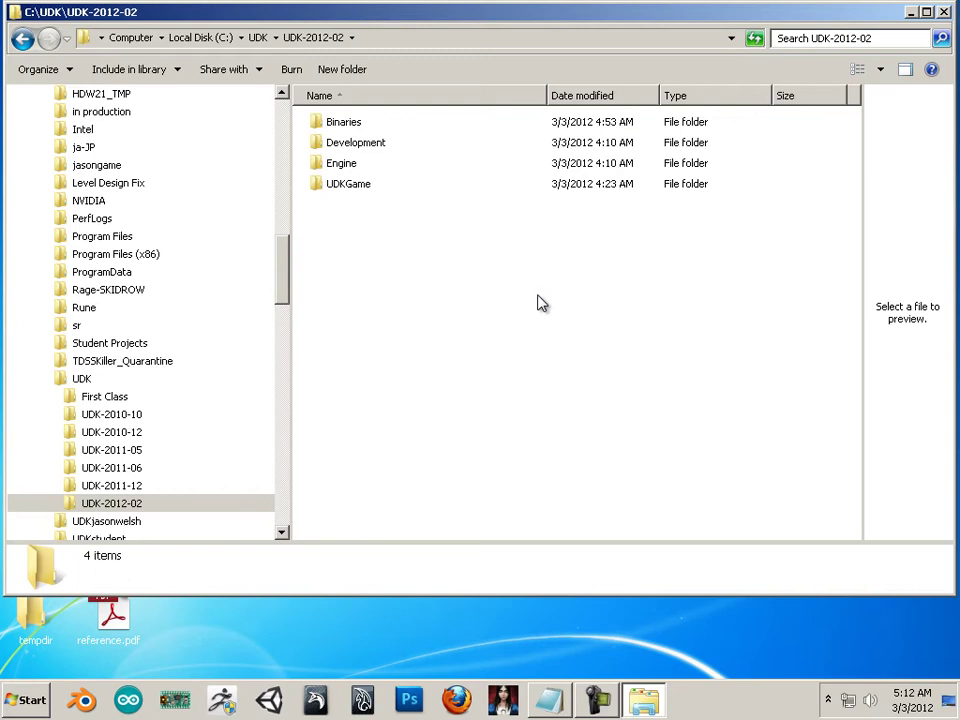
Look through the Engine\Content folder and its Maps subfolder
double_click(345, 163)
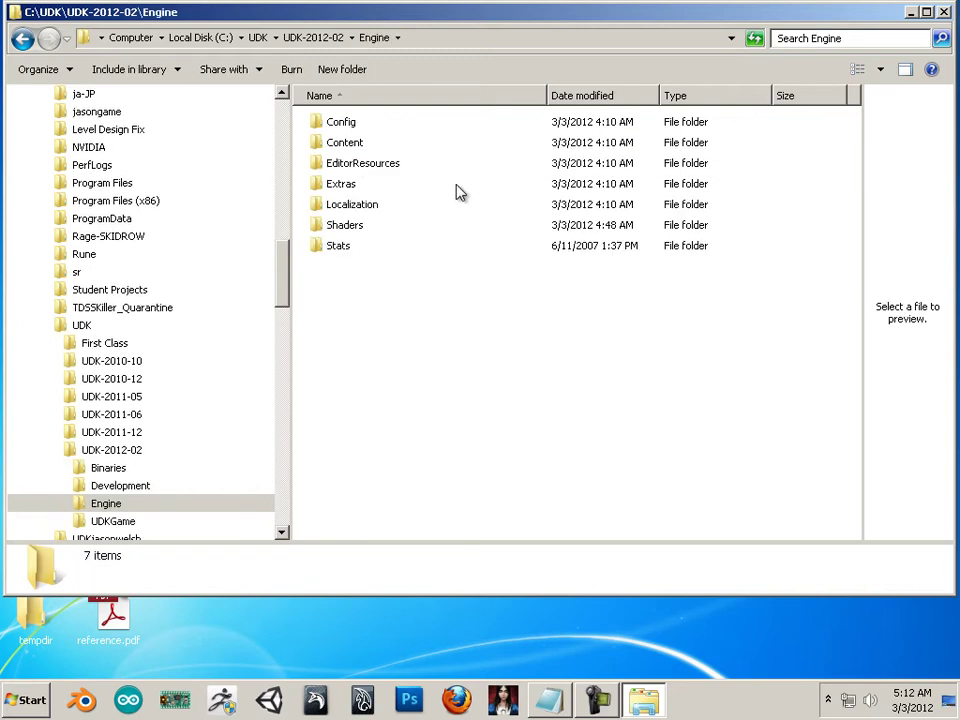
double_click(356, 143)
double_click(340, 143)
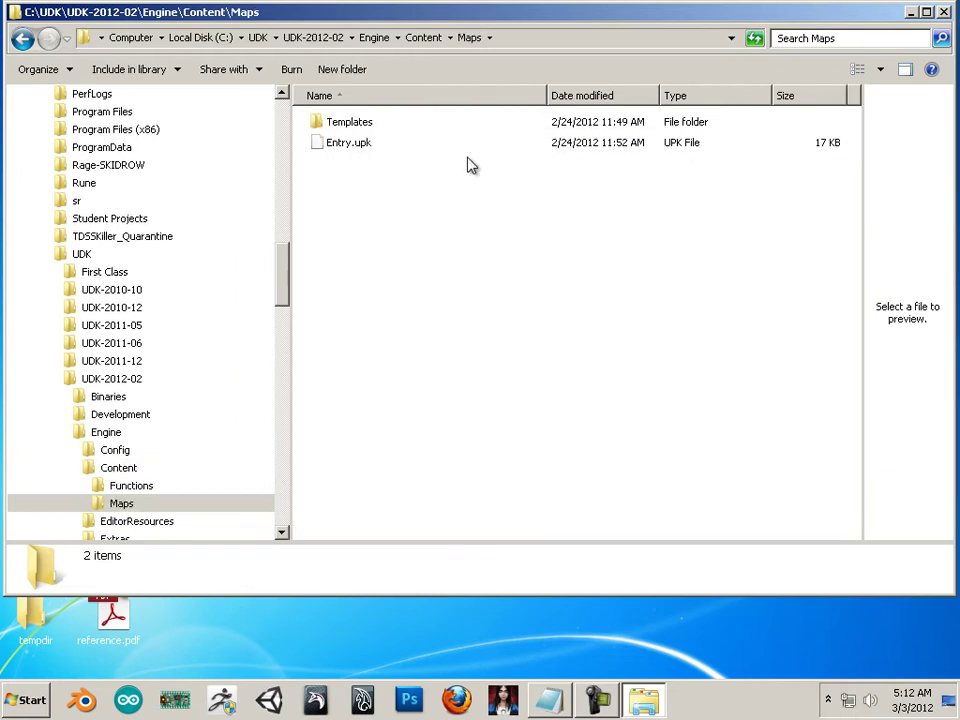
click(22, 39)
scroll(418, 364, down, 1)
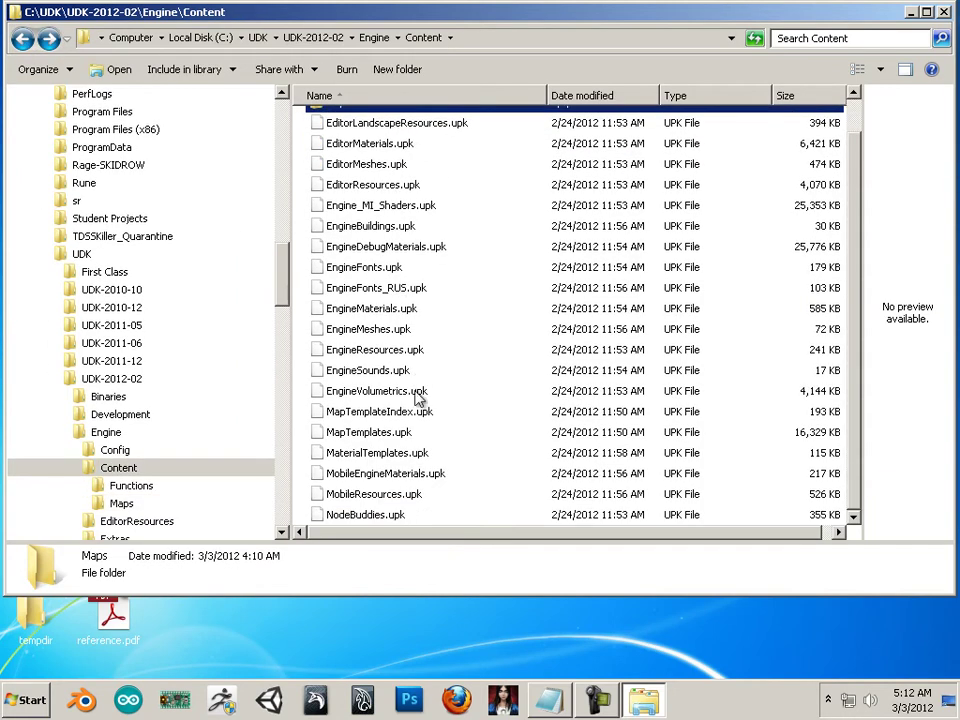
scroll(400, 385, up, 1)
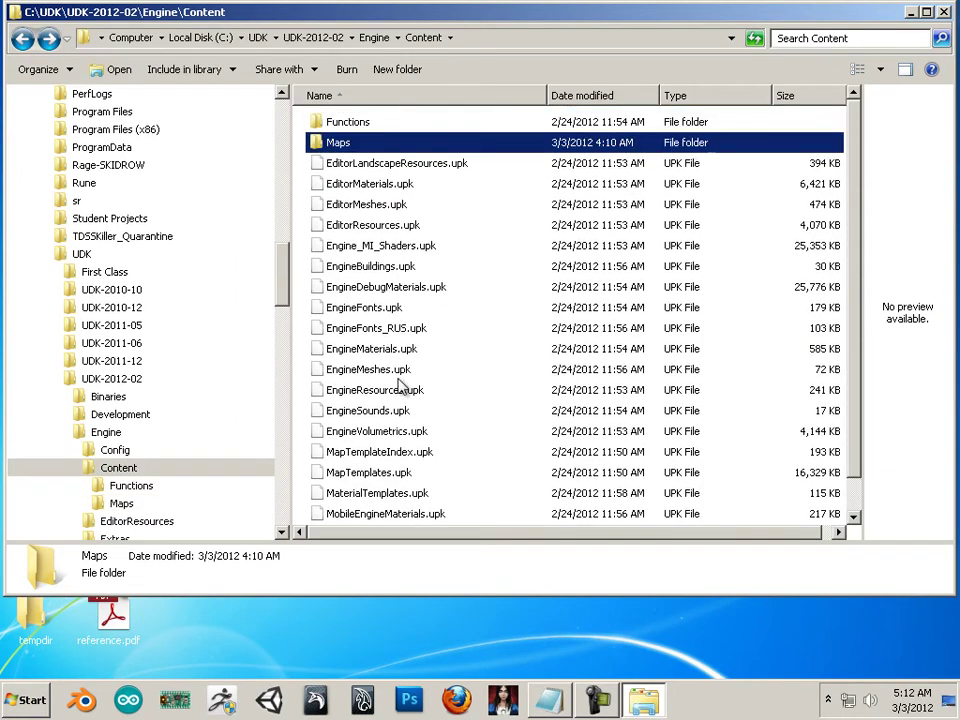
Go back to UDK-2012-02 and open its UDKGame\Content\Maps\UT3 folder
click(115, 385)
click(350, 189)
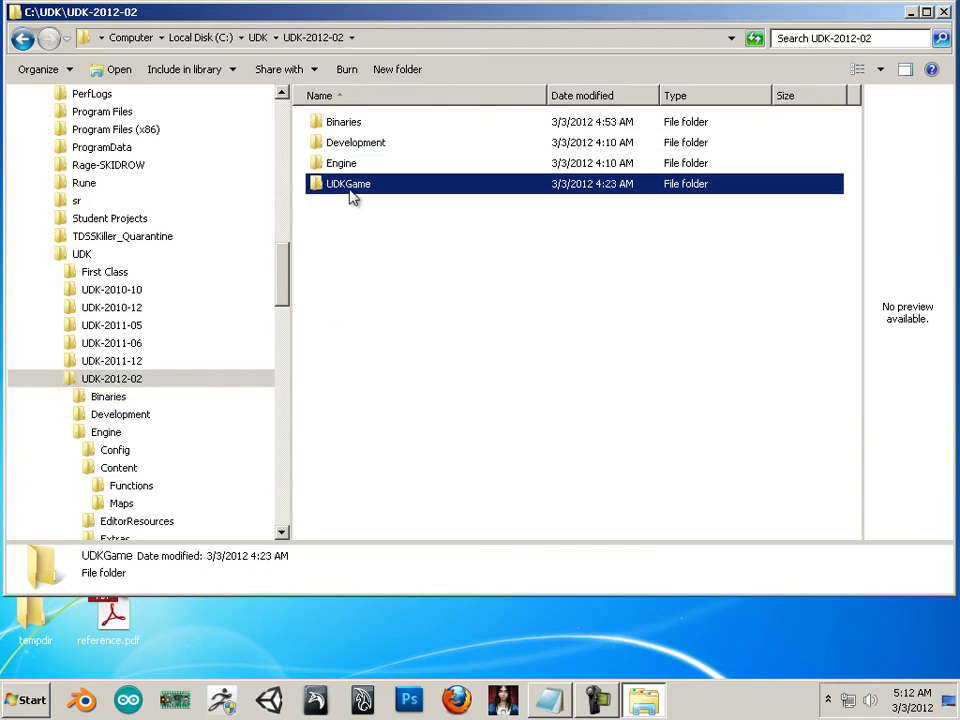
double_click(350, 190)
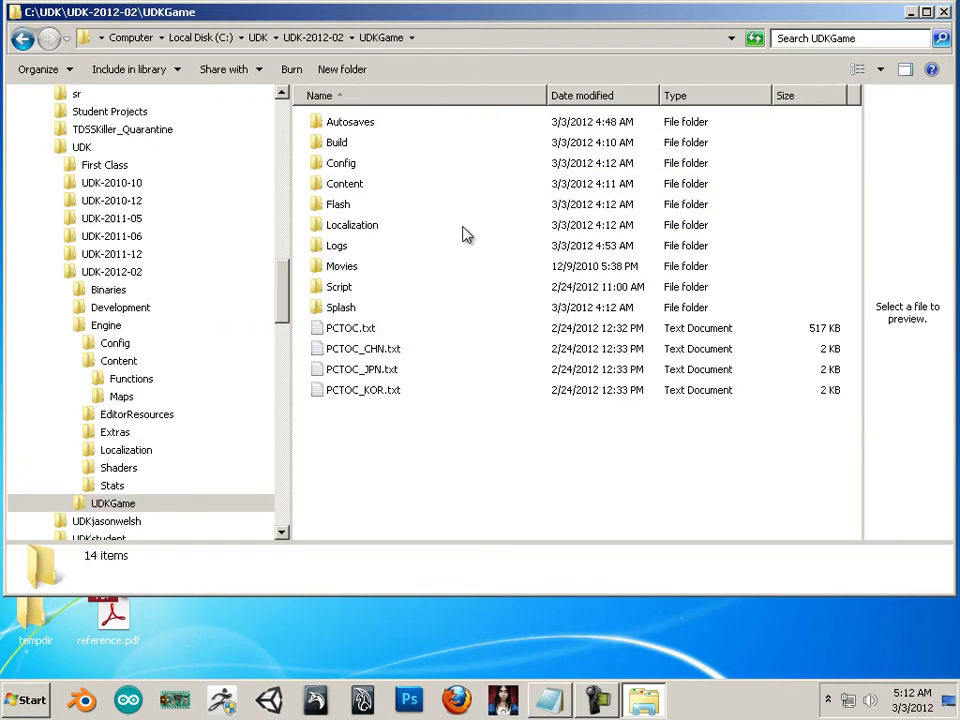
double_click(344, 185)
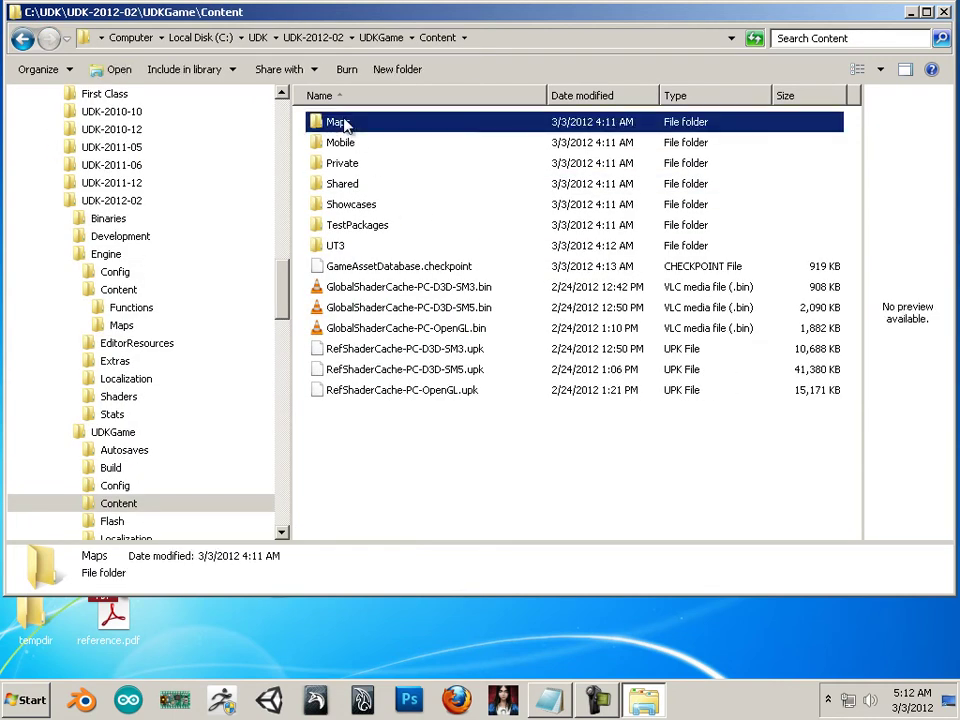
double_click(338, 122)
double_click(340, 186)
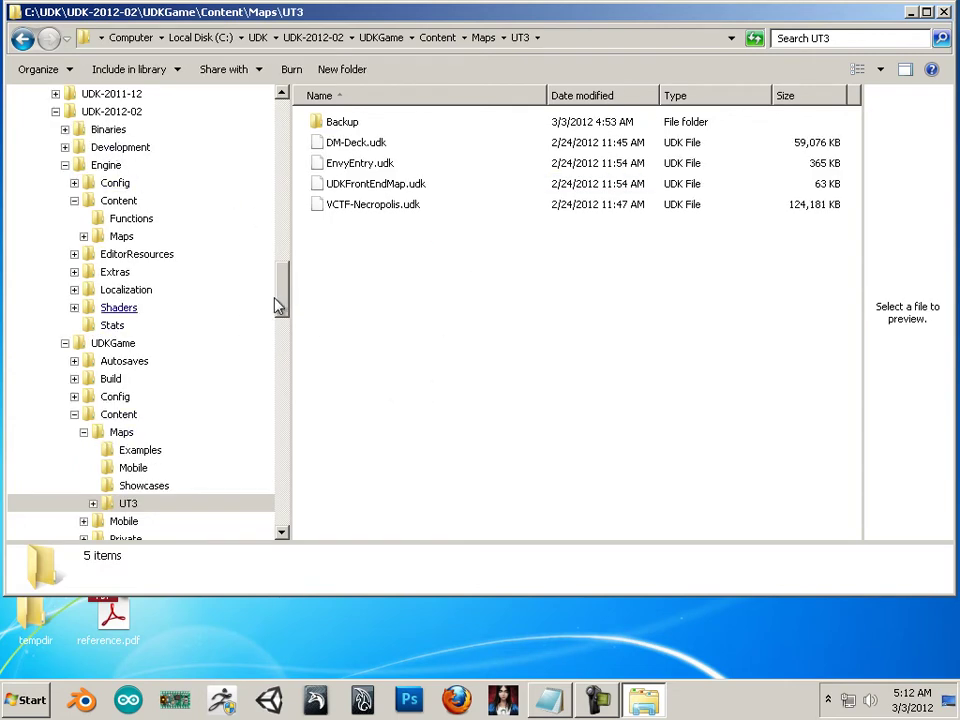
drag(281, 301, 282, 297)
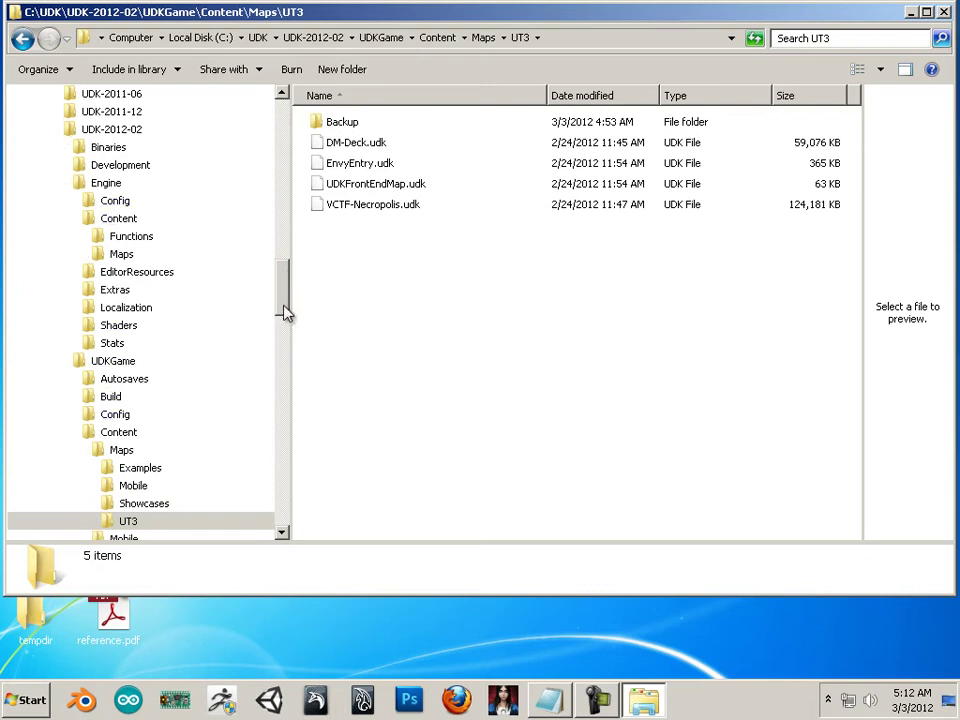
drag(285, 305, 285, 317)
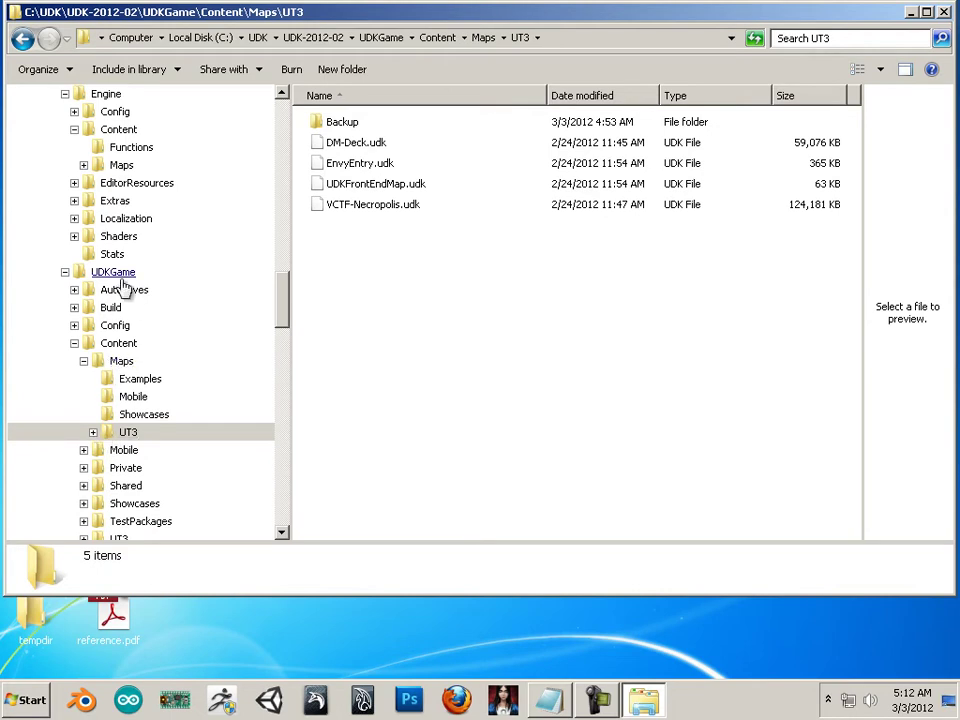
drag(276, 296, 282, 288)
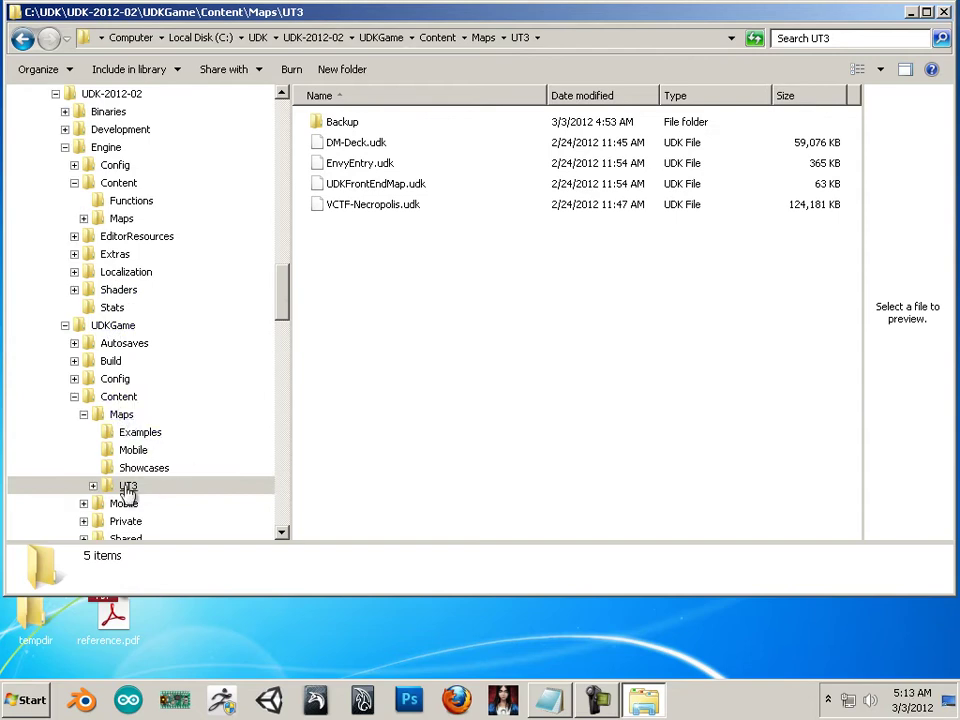
Copy the four .udk map files in the UT3 folder and open its Backup subfolder
drag(488, 283, 326, 145)
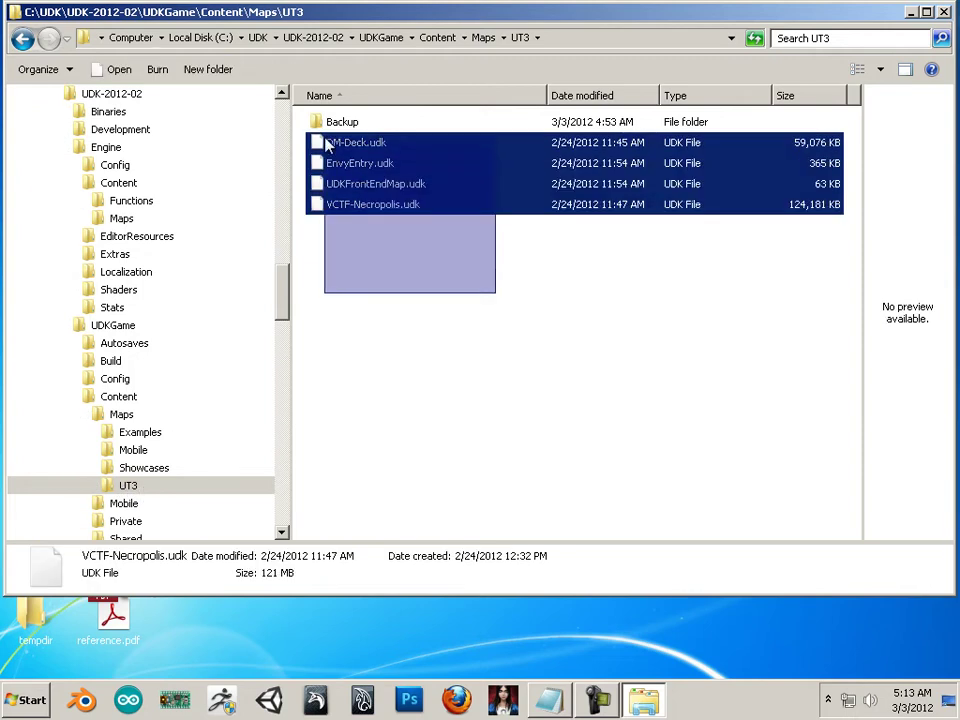
right_click(336, 157)
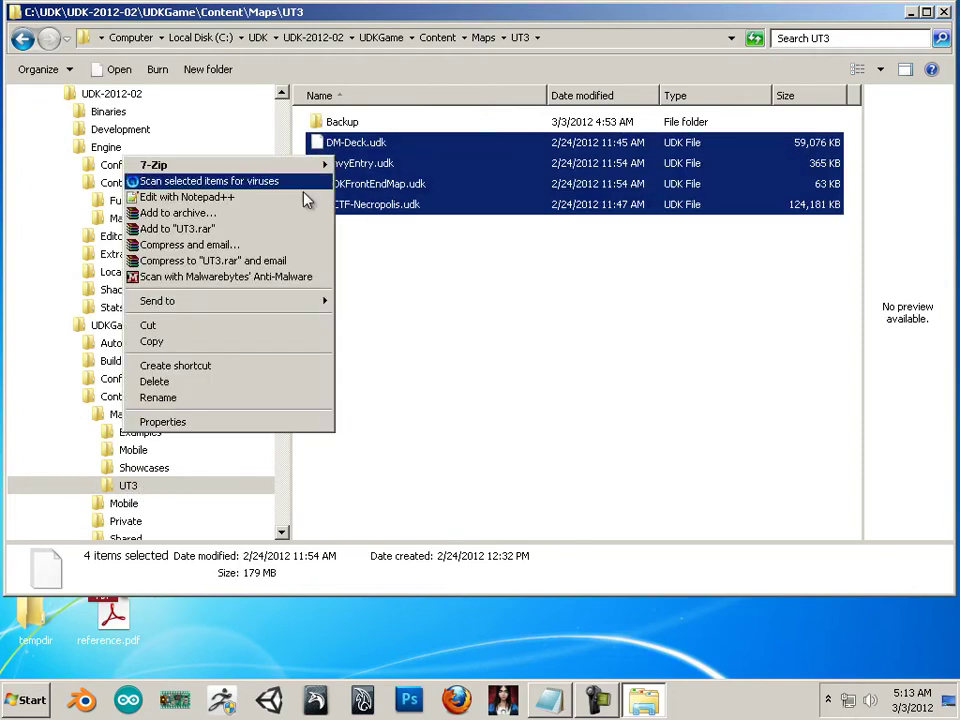
click(253, 343)
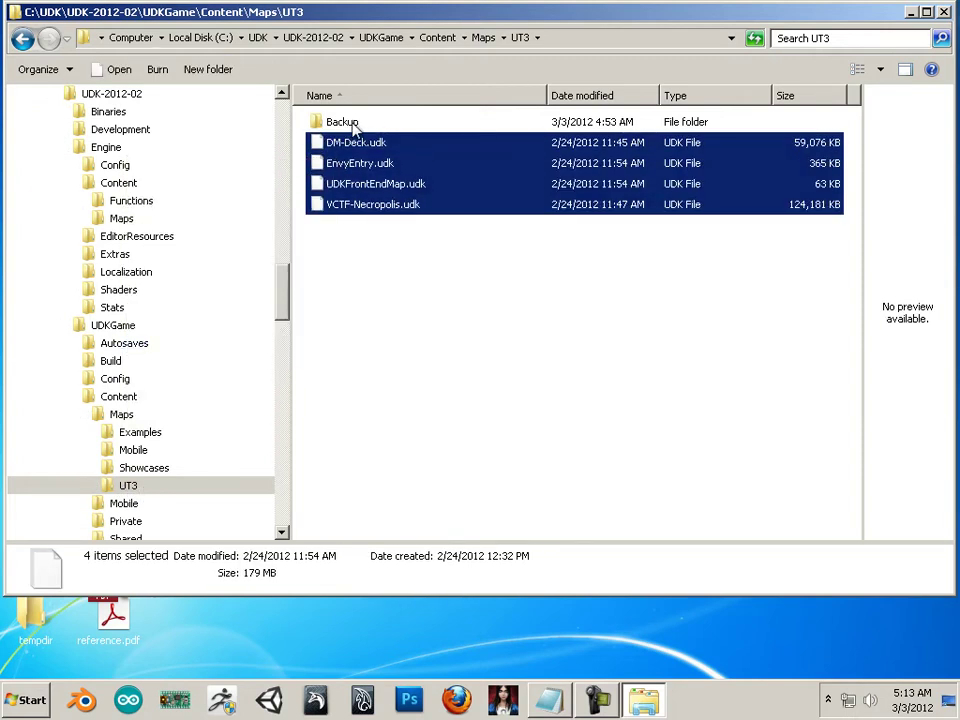
double_click(354, 125)
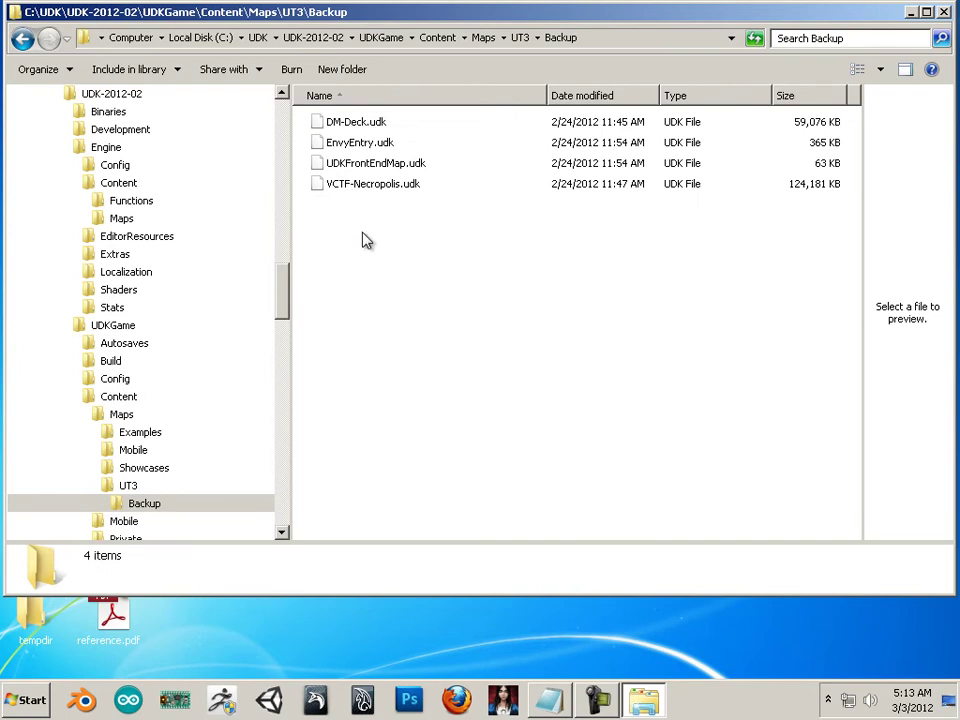
Minimize the folder window and launch the UDK Editor of the UDK-2012-02 installation
click(910, 14)
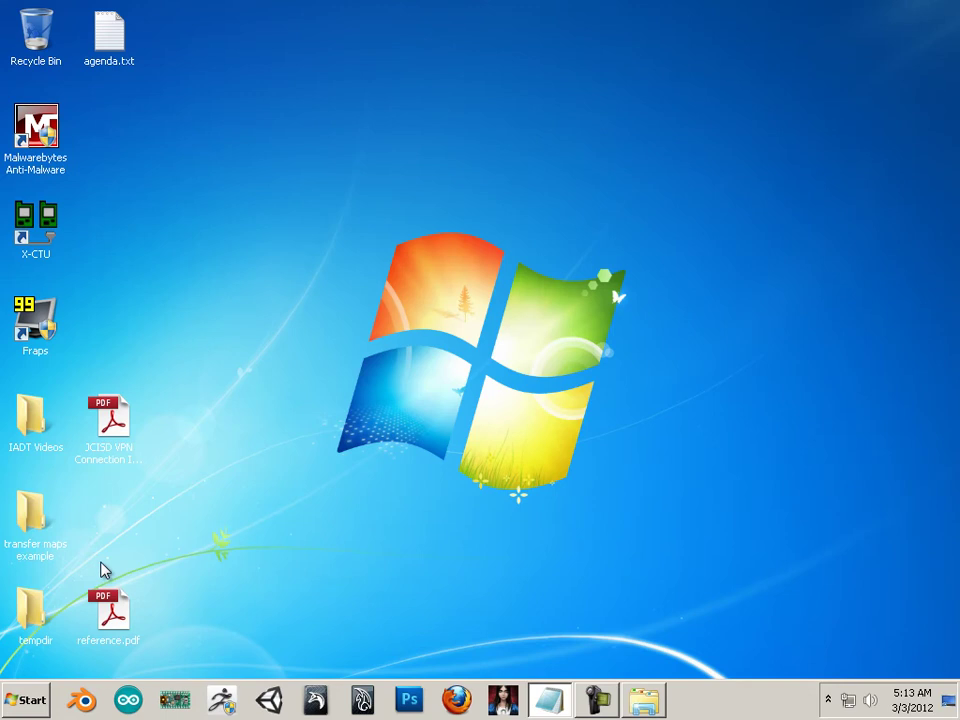
click(21, 699)
click(120, 631)
scroll(180, 499, down, 5)
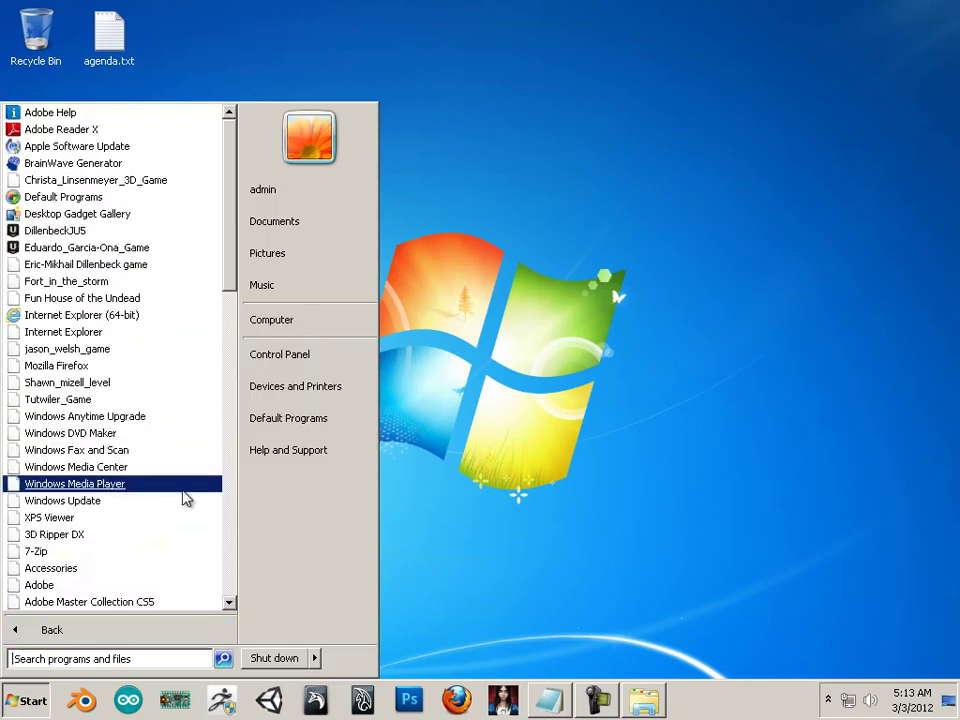
scroll(169, 501, down, 5)
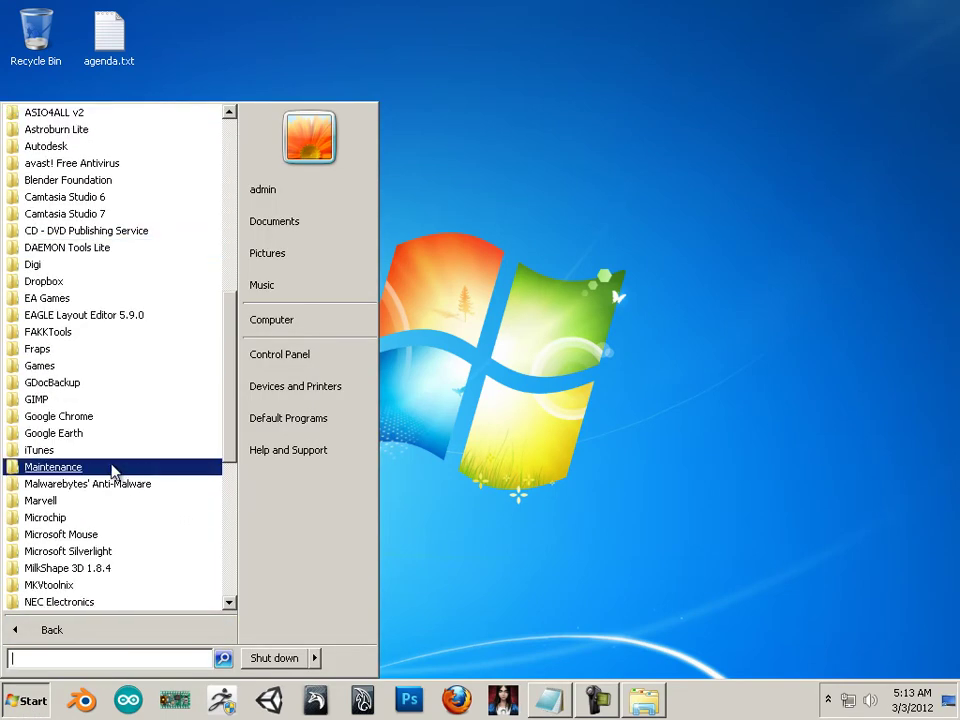
scroll(122, 470, down, 6)
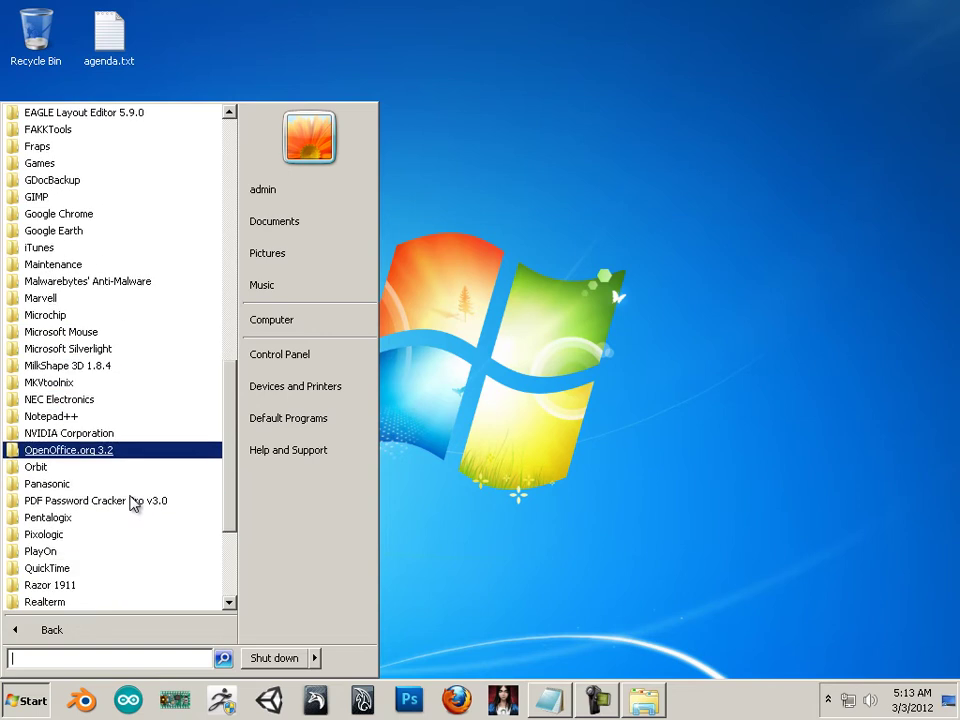
scroll(133, 503, down, 2)
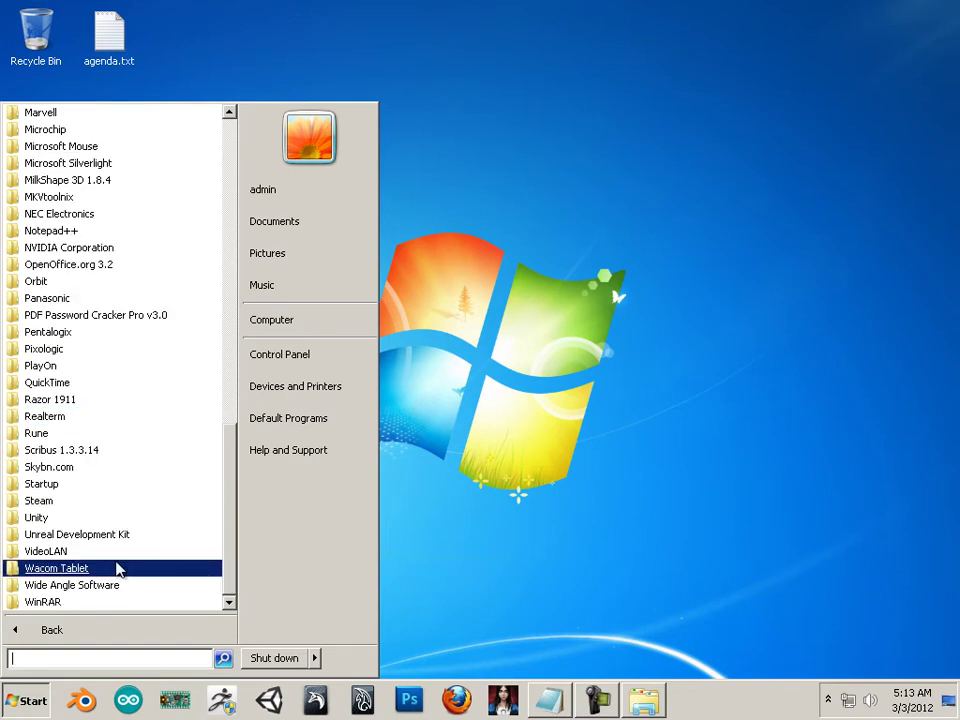
click(122, 536)
scroll(150, 525, down, 1)
click(115, 536)
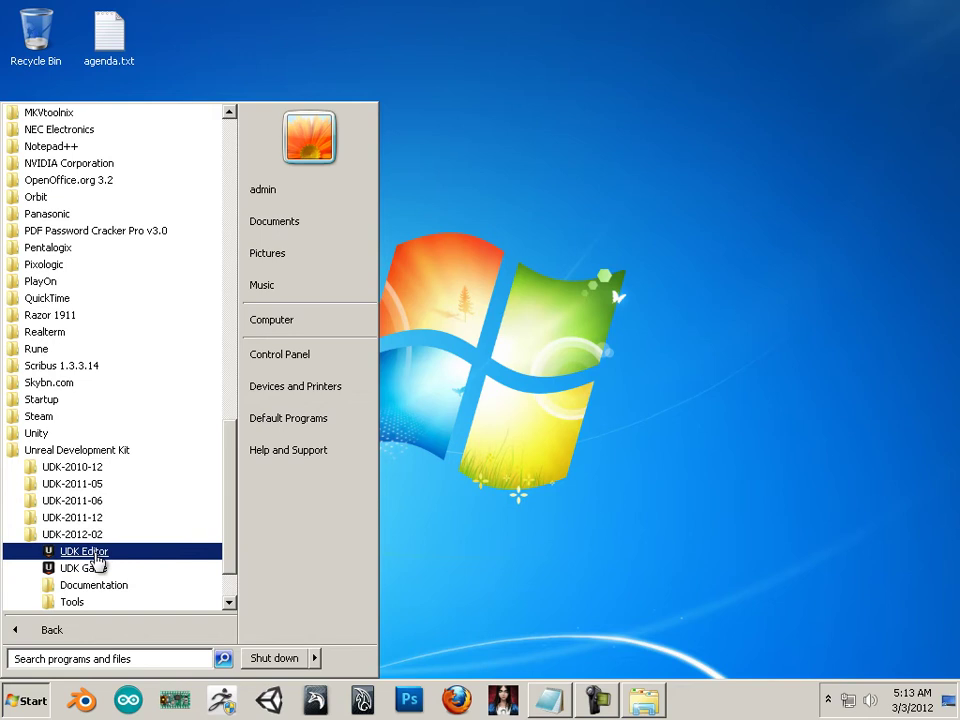
click(99, 553)
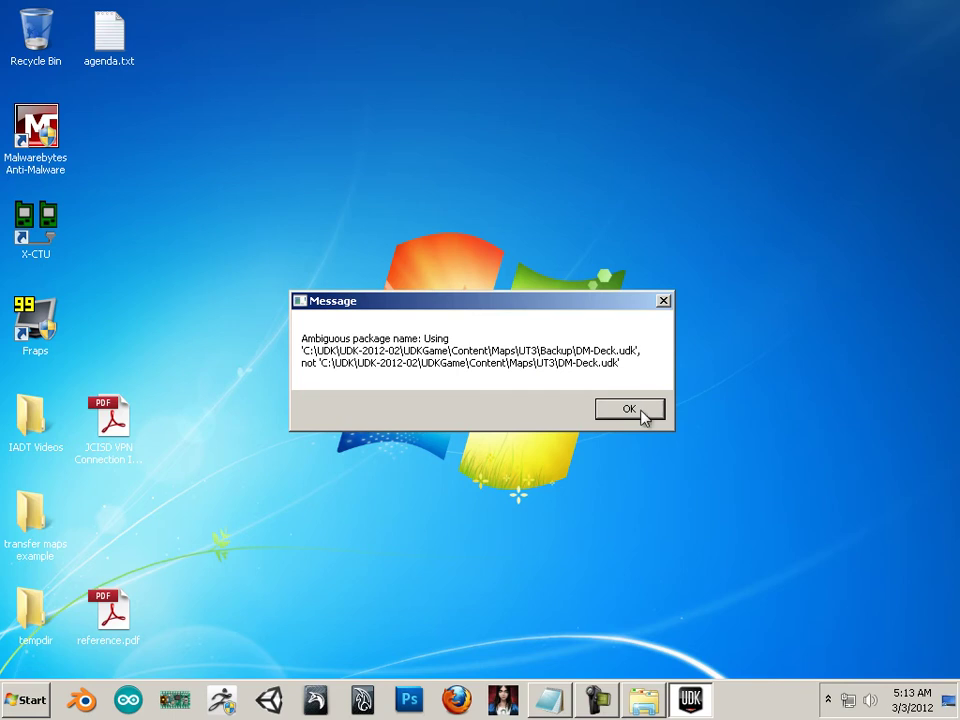
Acknowledge the ambiguous package name messages while the editor starts
click(641, 418)
click(641, 418)
click(641, 418)
click(641, 418)
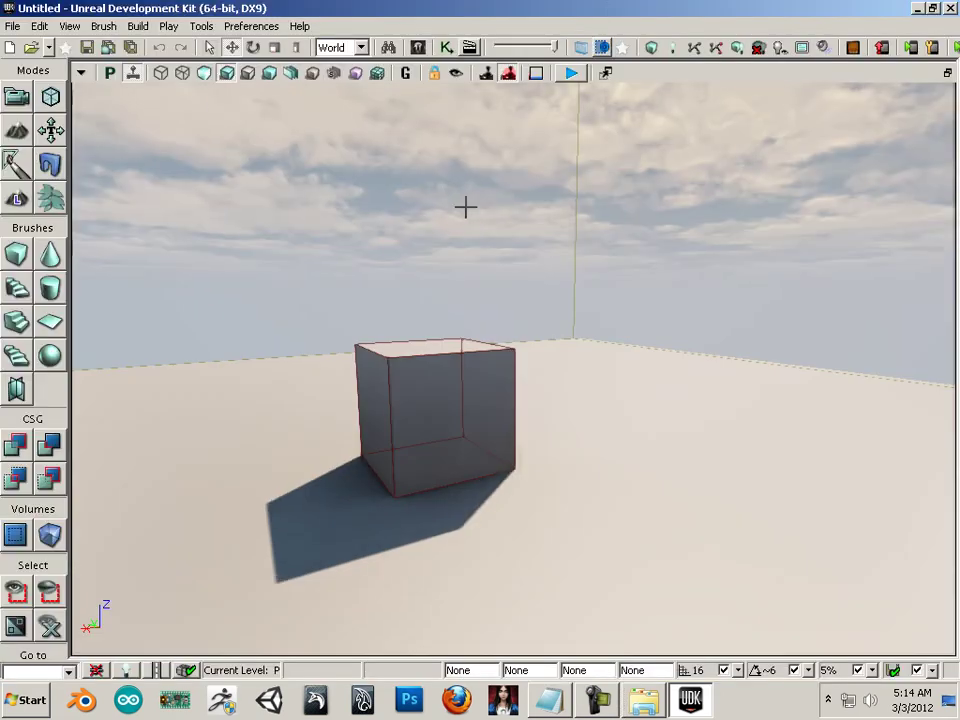
Open the VCTF-Necropolis.udk map from the UDKGame\Content\Maps\UT3 folder
click(13, 27)
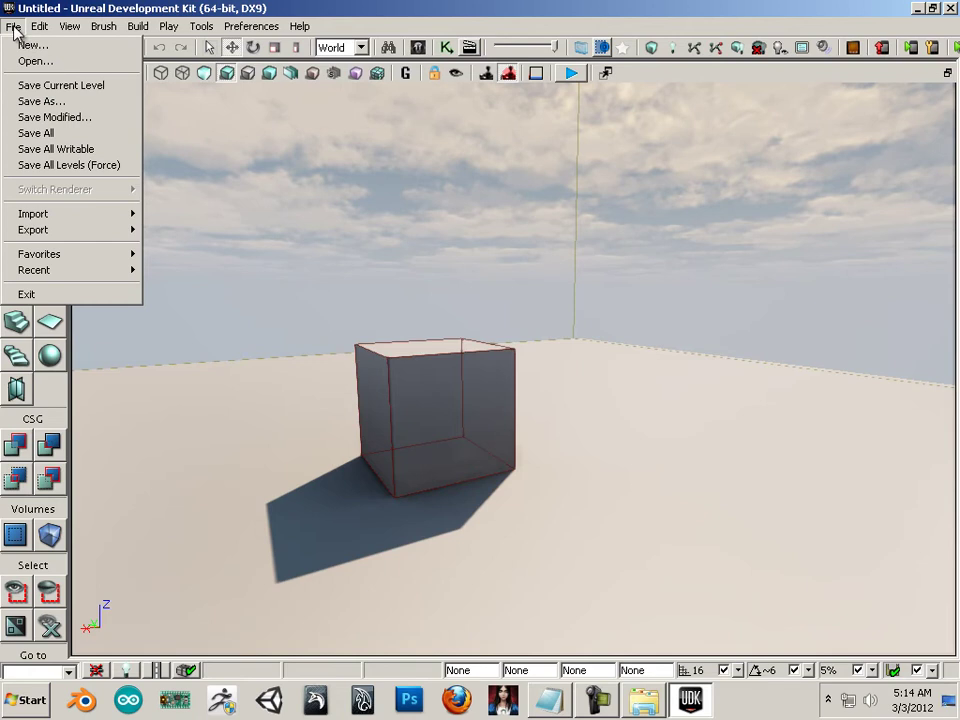
click(30, 61)
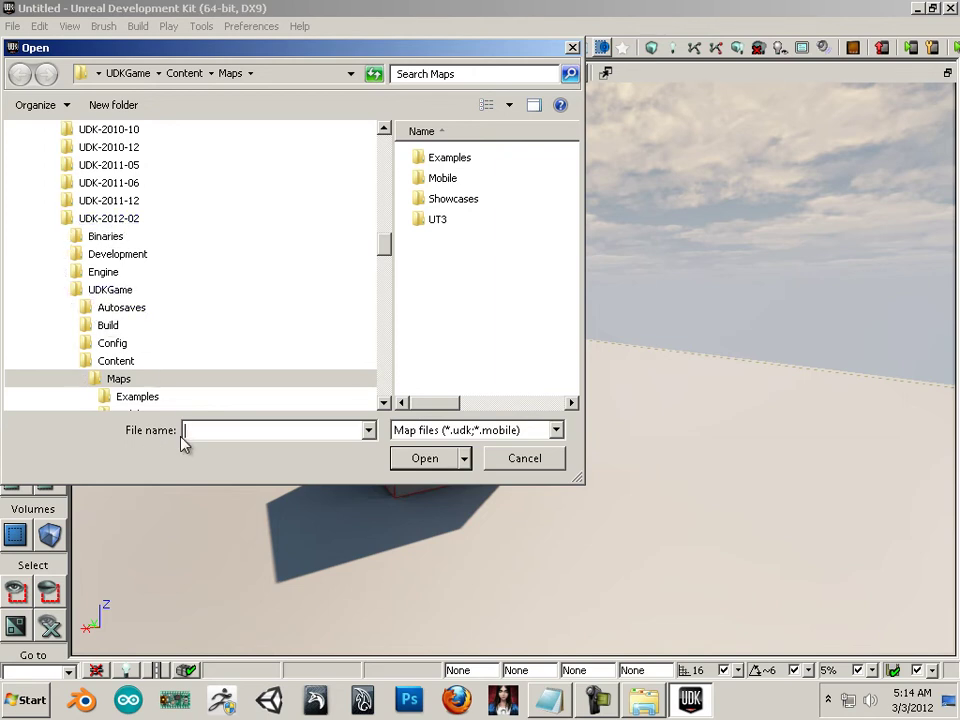
click(118, 378)
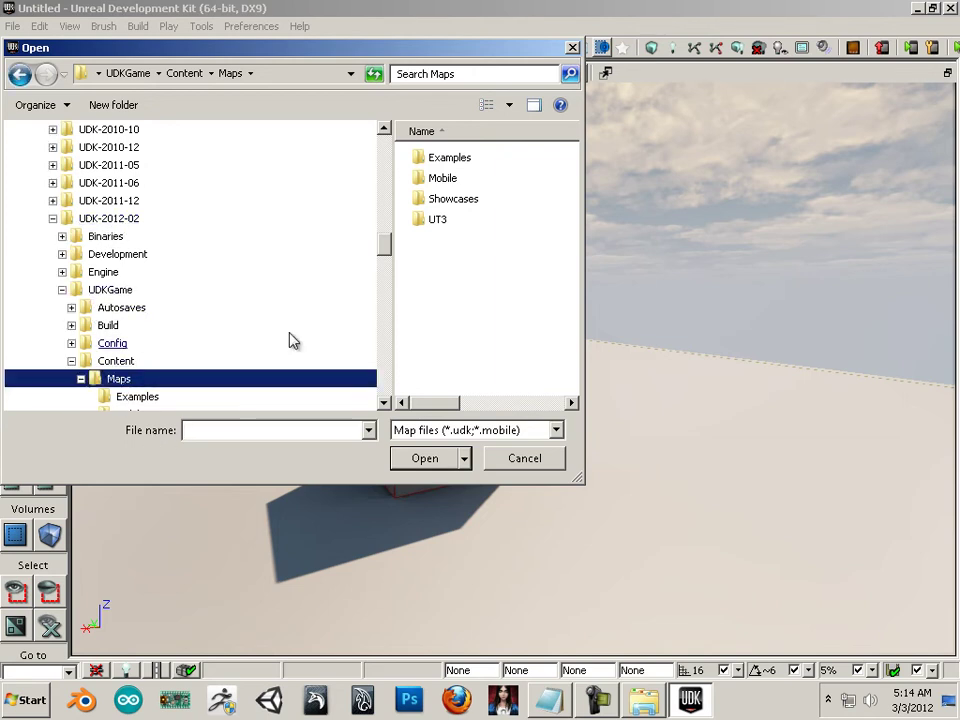
double_click(437, 219)
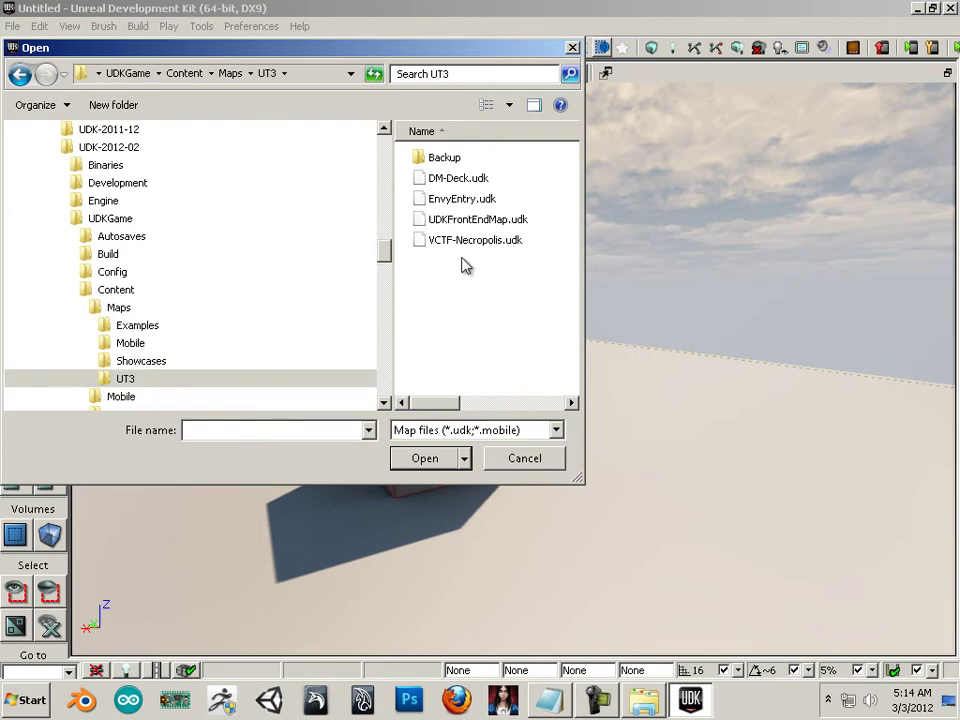
double_click(467, 244)
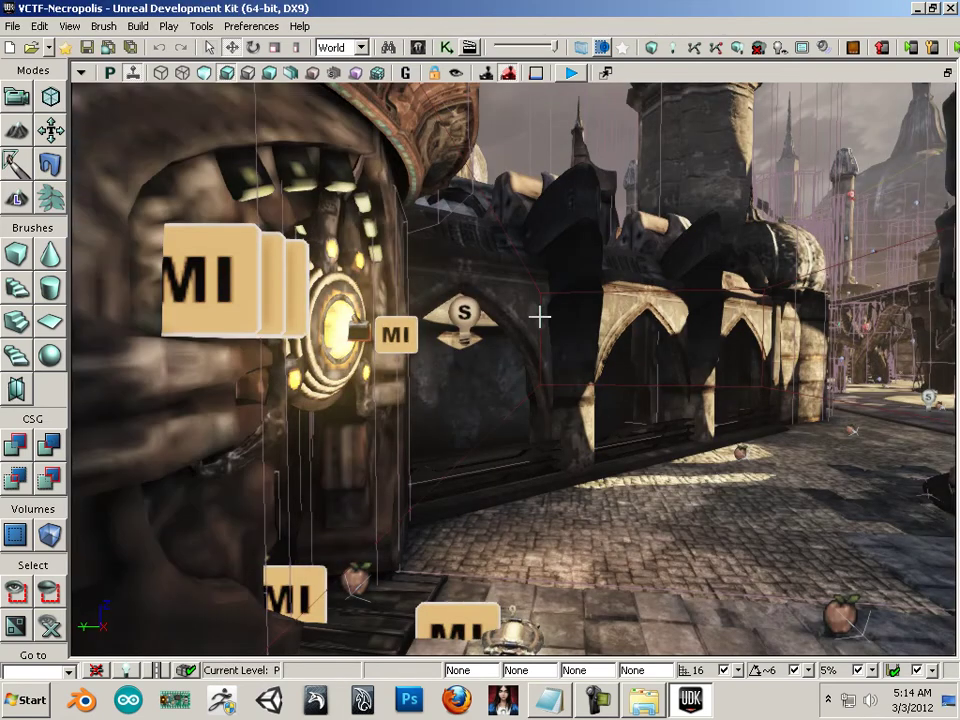
drag(531, 317, 686, 278)
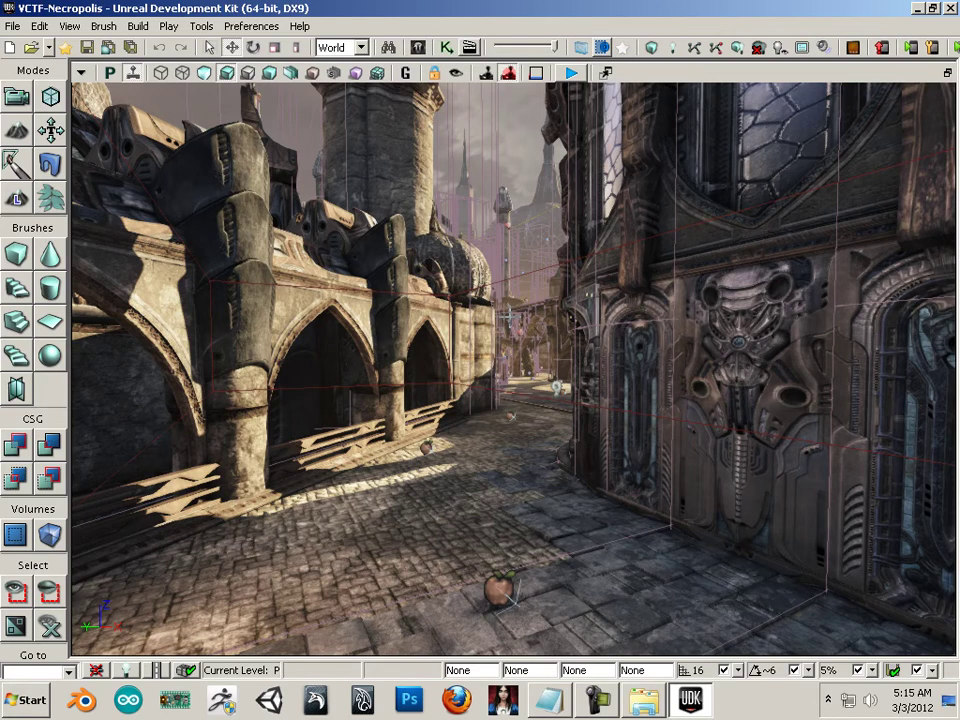
Raise the viewport's camera movement speed and hide the volumes in the perspective view of the map
drag(534, 328, 950, 210)
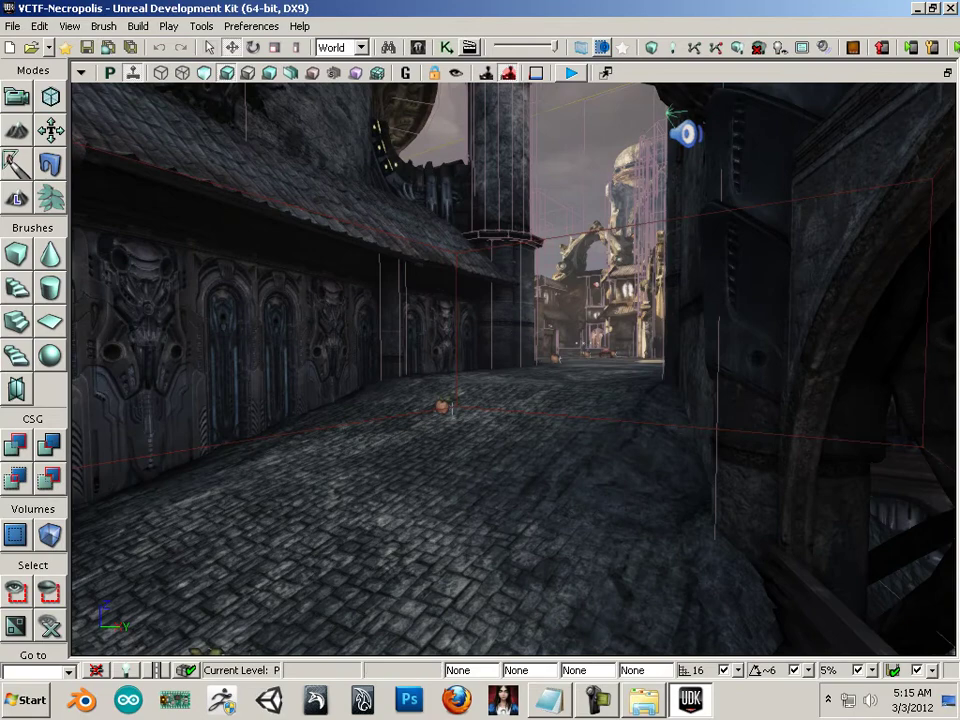
click(537, 73)
drag(501, 388, 526, 120)
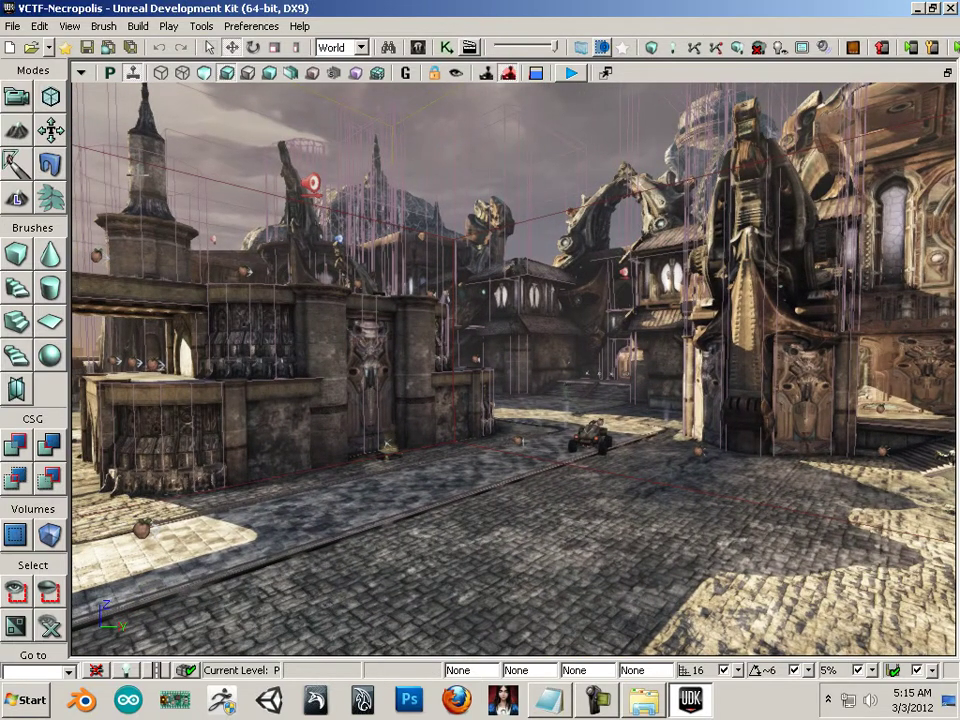
click(81, 72)
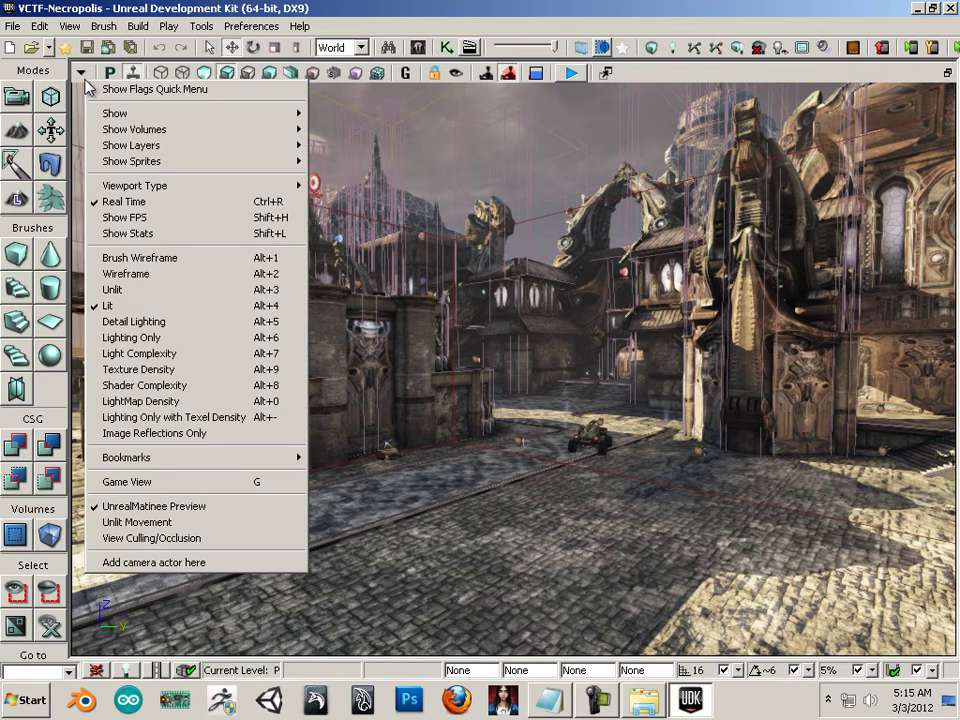
mouse_move(119, 116)
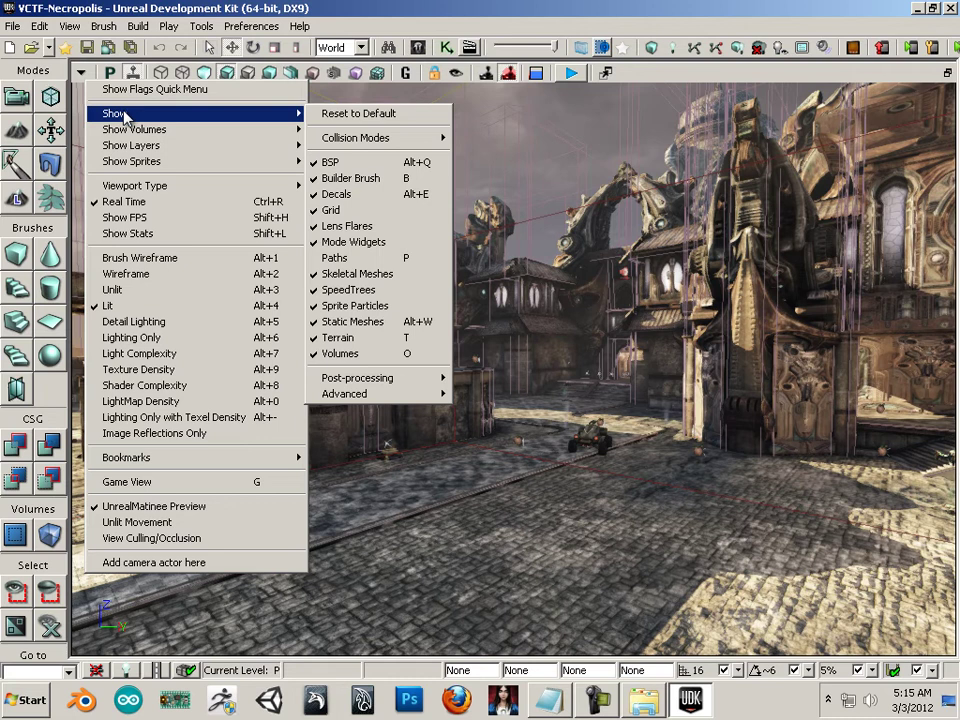
click(340, 354)
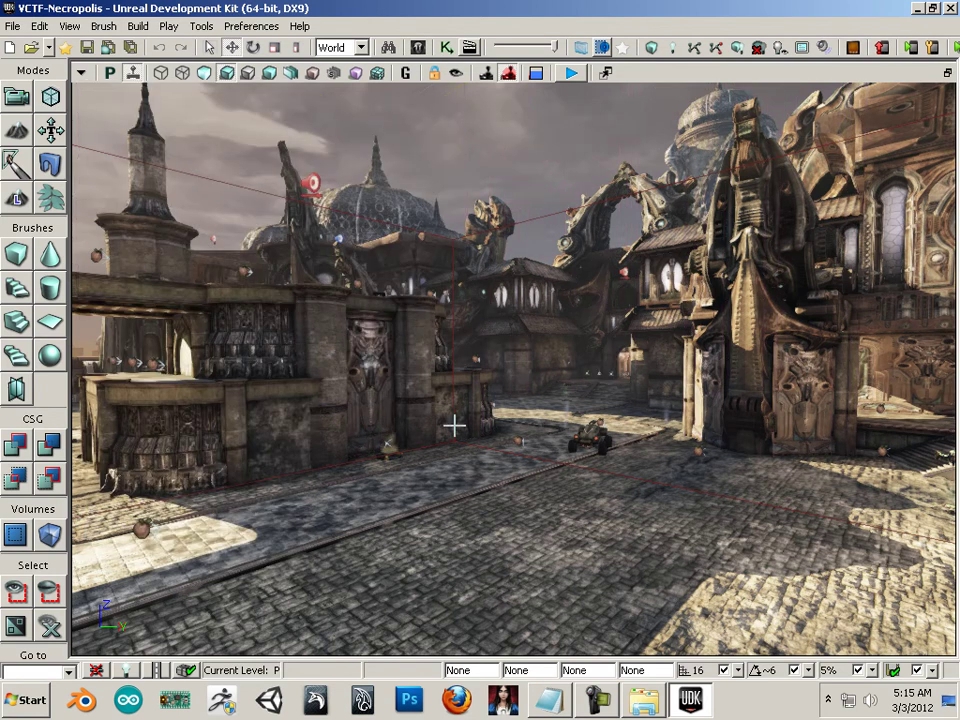
Select the distant AmbientSoundSimple actor near the far tower and take the view to it
drag(454, 426, 440, 366)
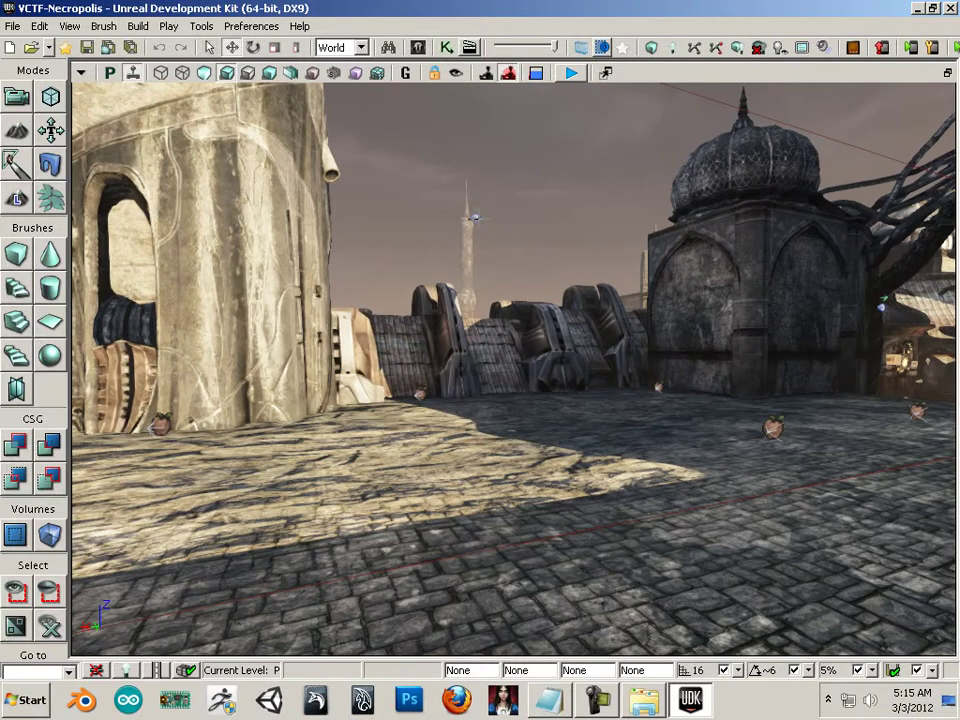
click(475, 217)
right_click(476, 197)
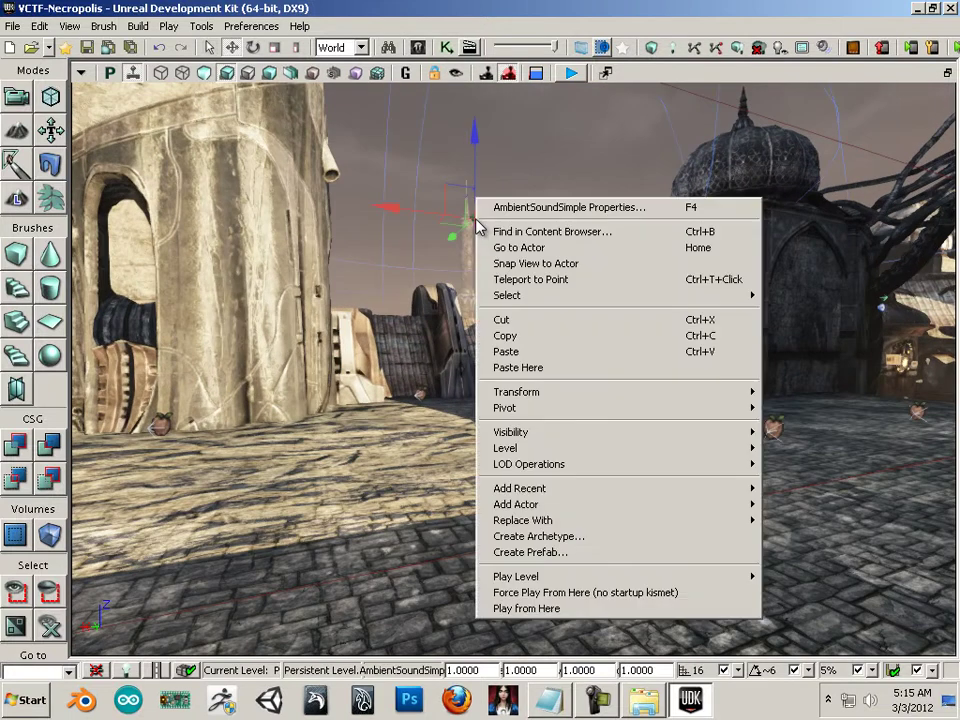
click(493, 246)
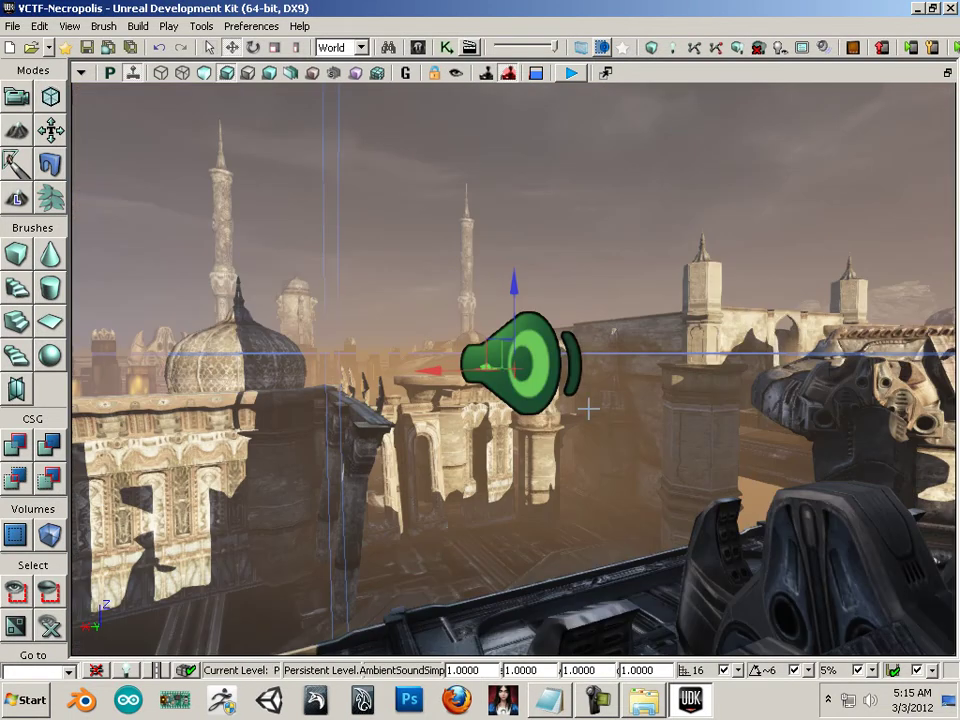
Move the claw-shaped support mesh away from the dark domed building into the open courtyard
drag(580, 466, 903, 365)
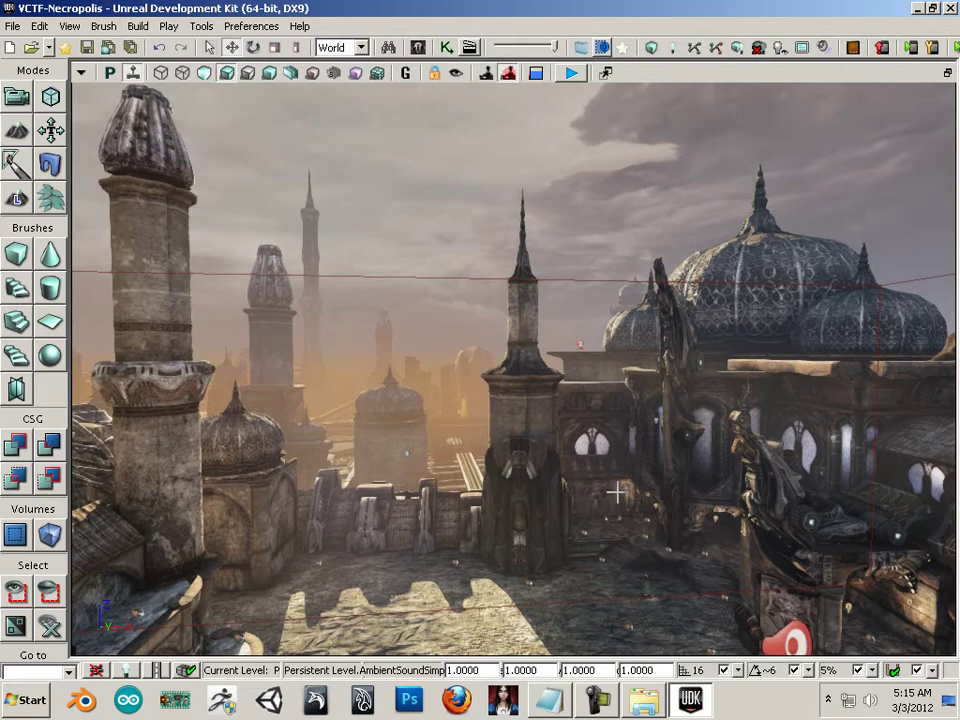
drag(617, 492, 573, 534)
click(633, 515)
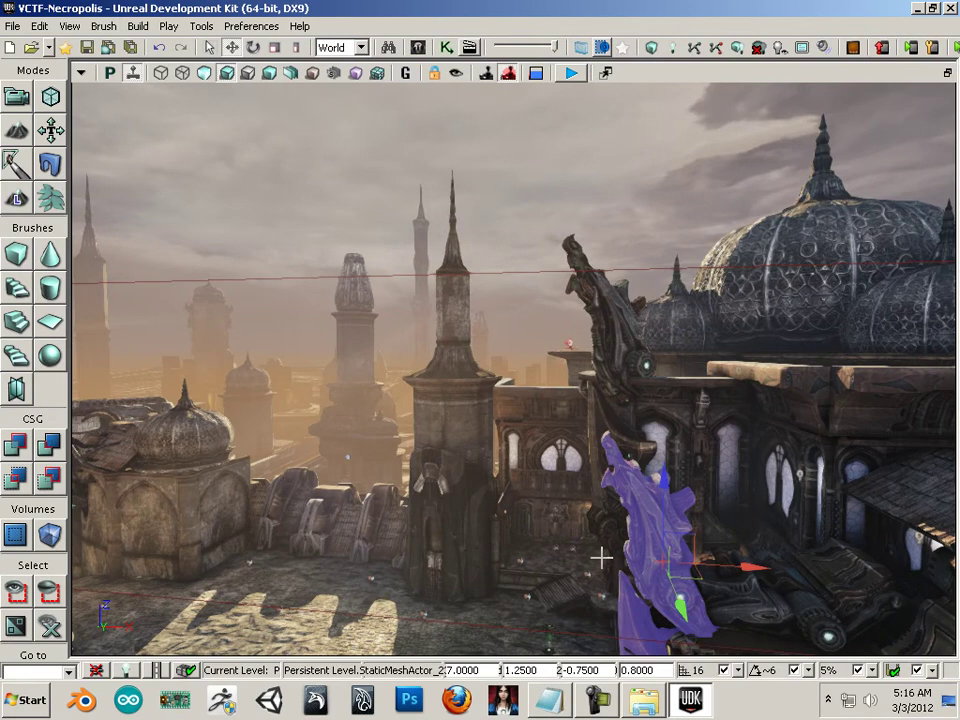
click(465, 488)
click(683, 578)
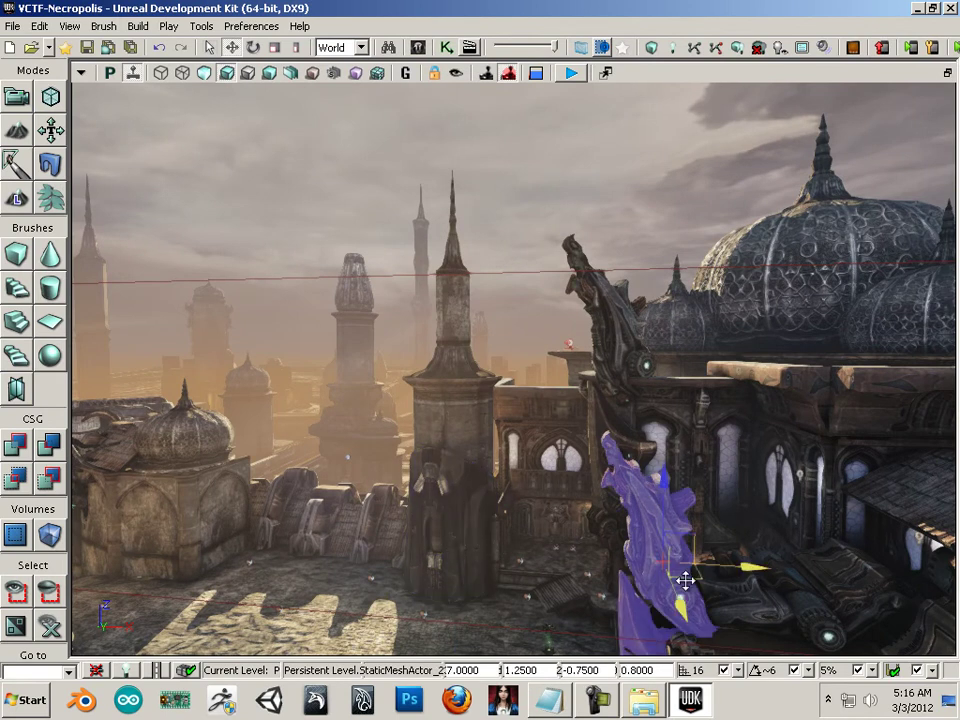
drag(761, 572, 413, 596)
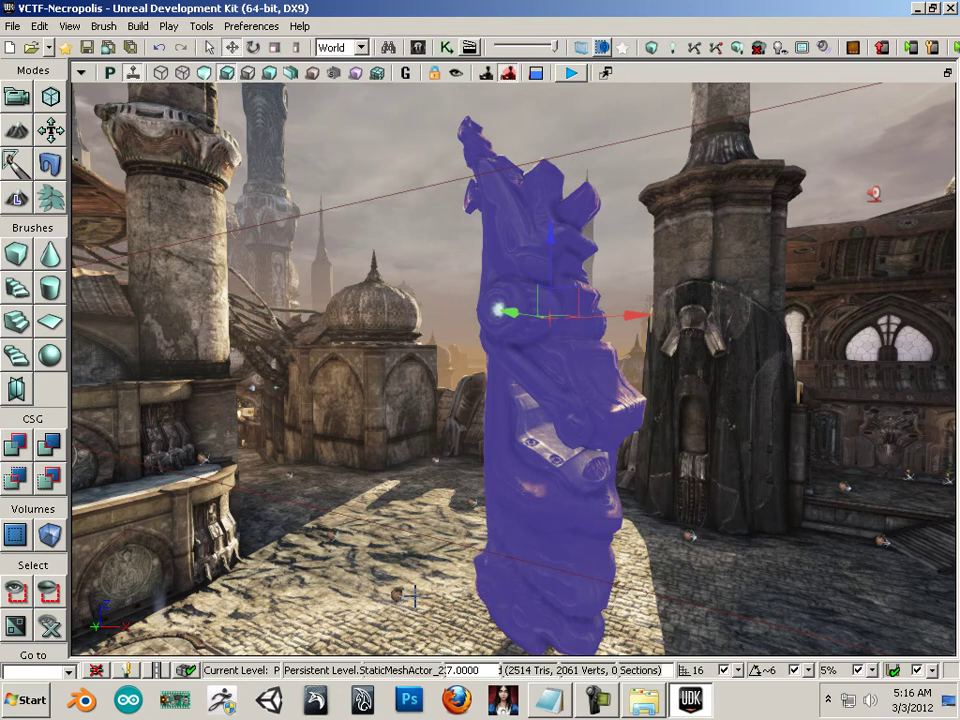
Find the claw support mesh in the Content Browser and open it in the Static Mesh Editor
right_click(552, 457)
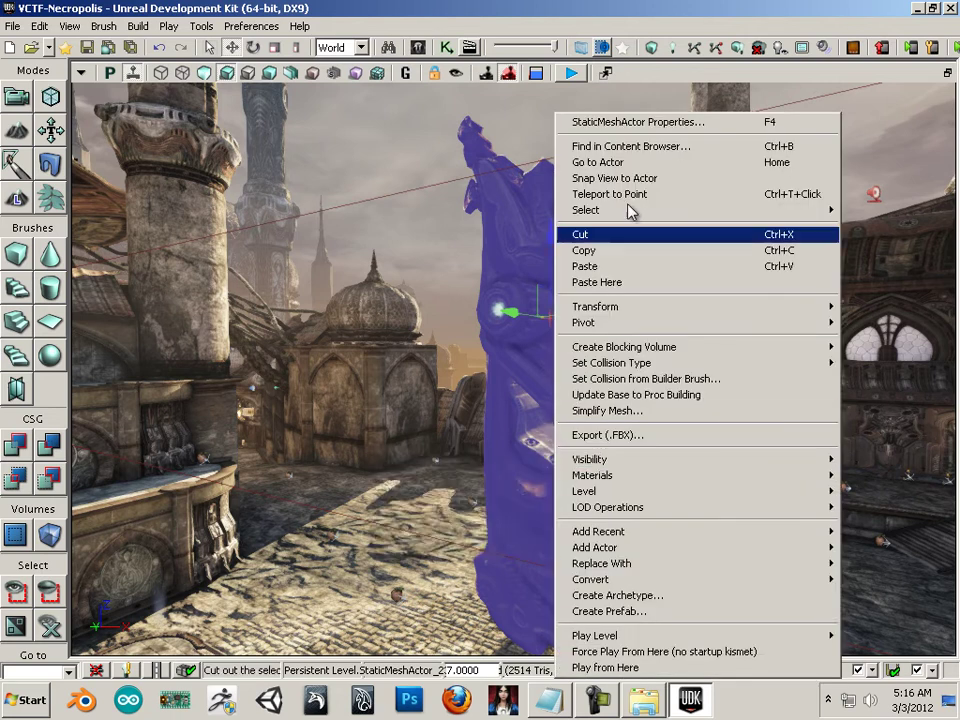
click(634, 148)
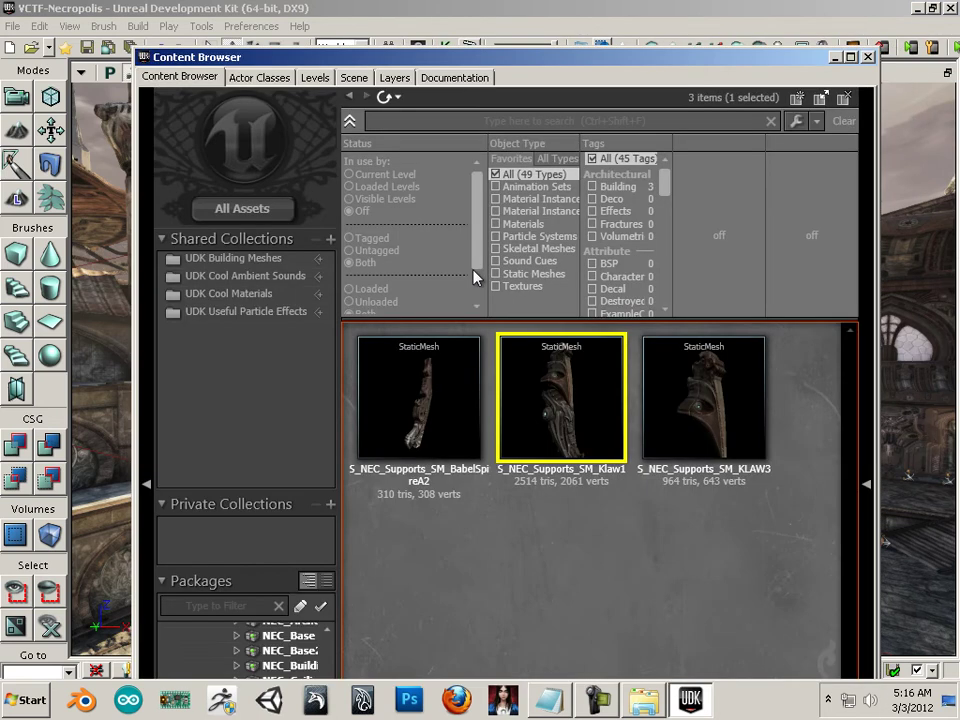
mouse_move(574, 418)
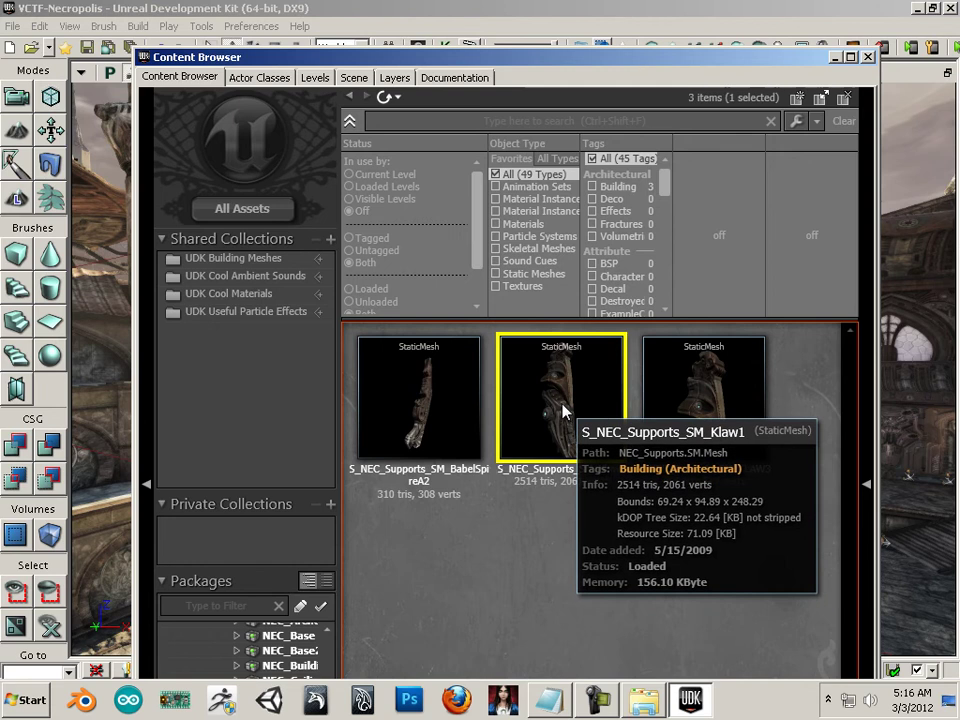
double_click(563, 408)
Examine the claw mesh in wireframe from several angles and restore its textured display
drag(394, 394, 68, 290)
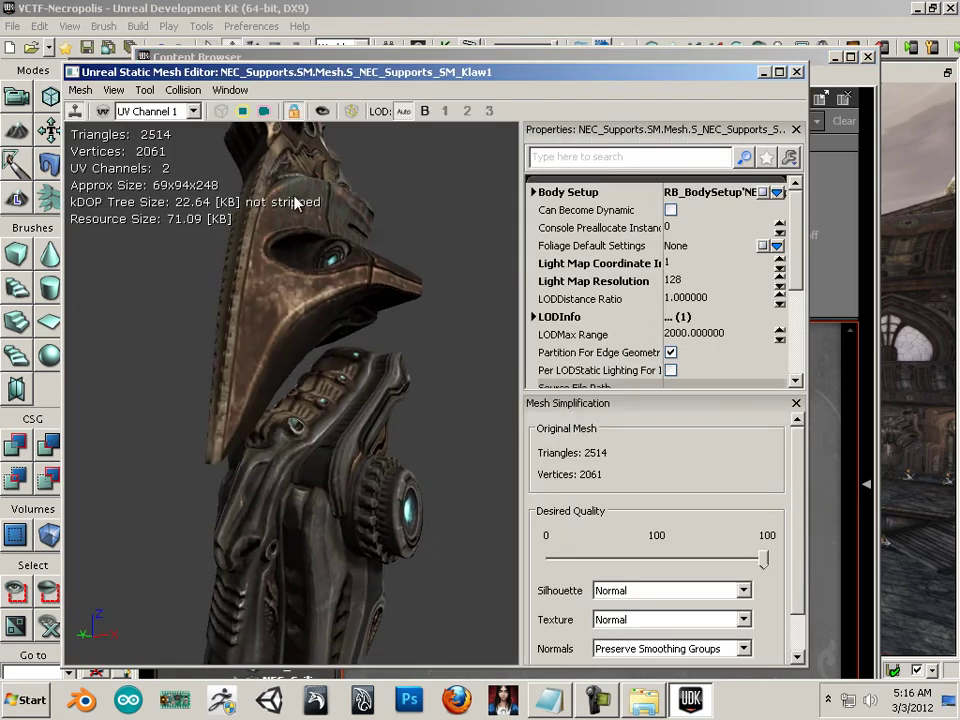
click(220, 111)
drag(291, 341, 68, 357)
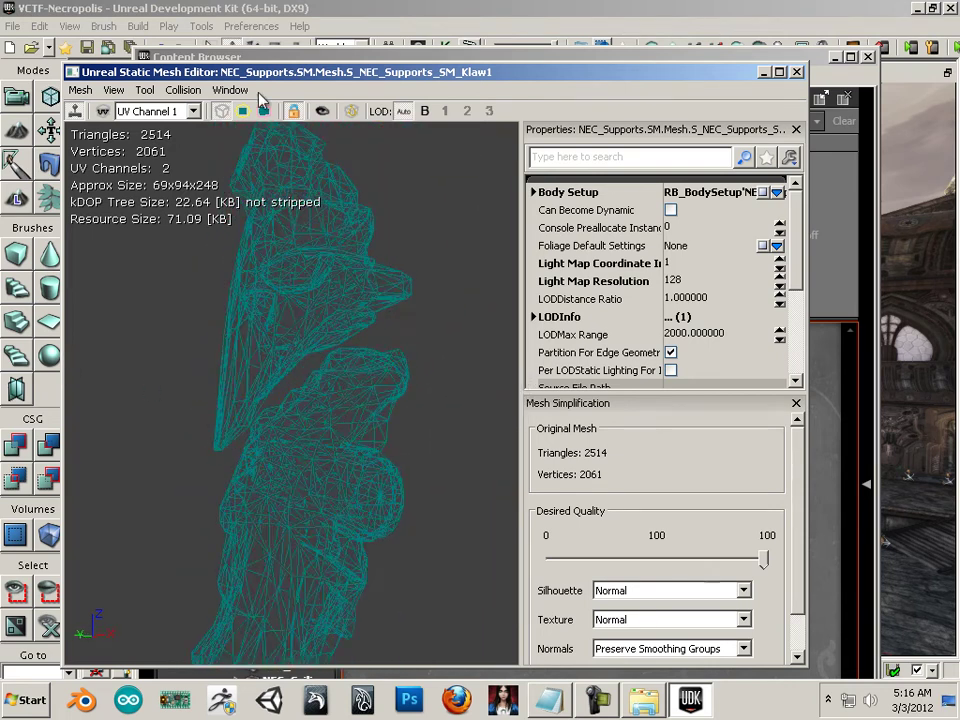
click(221, 111)
drag(414, 360, 345, 397)
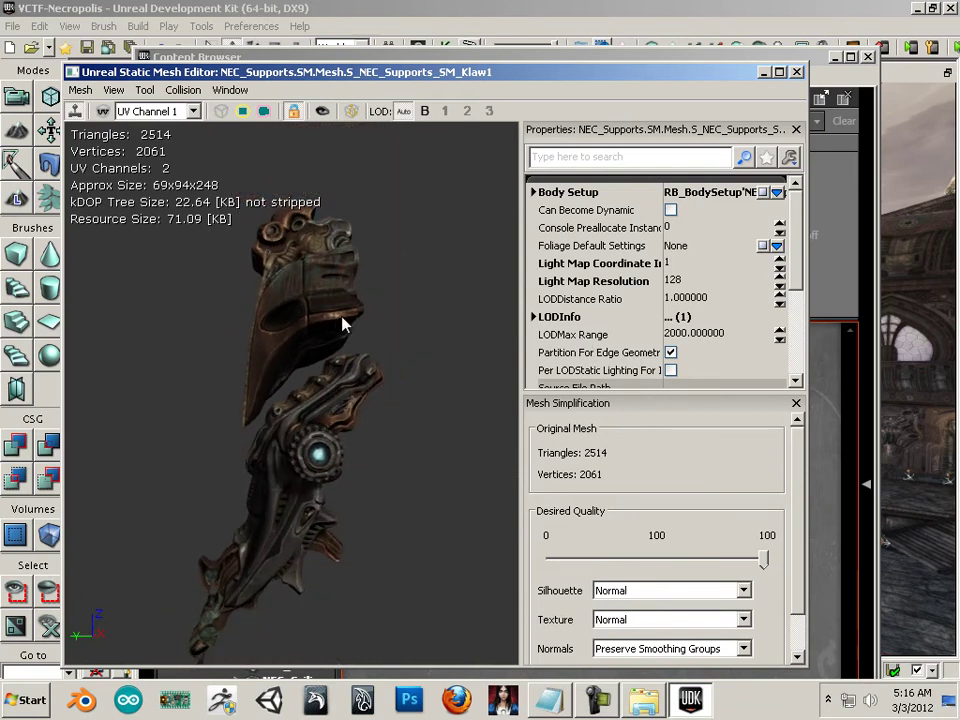
Locate the material of the mesh's LODInfo element in the Content Browser, and minimize both asset windows when done
click(533, 317)
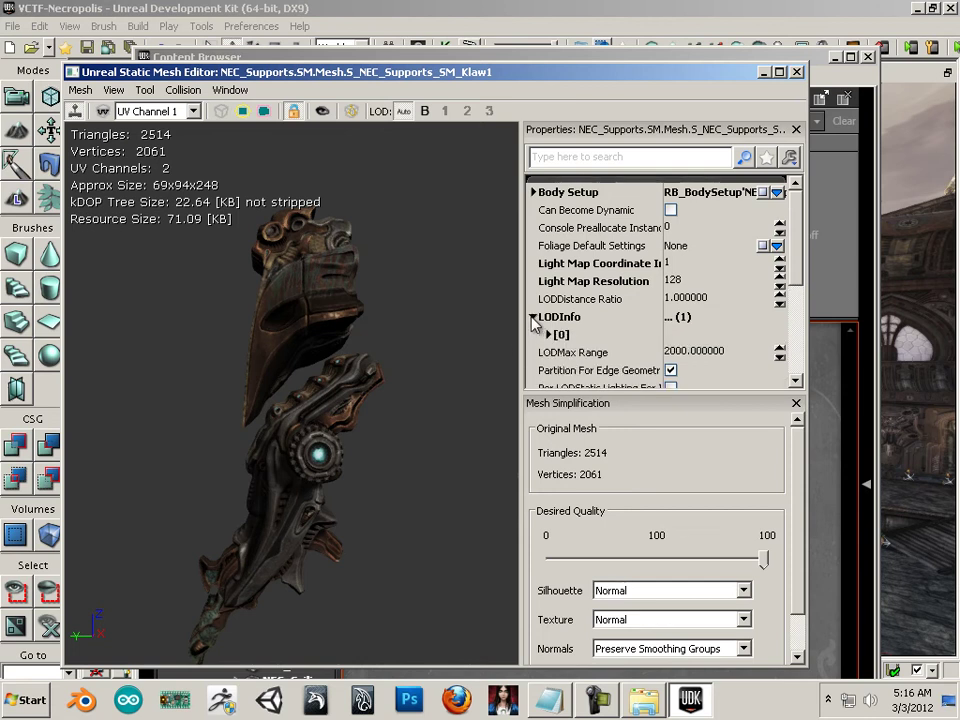
click(548, 335)
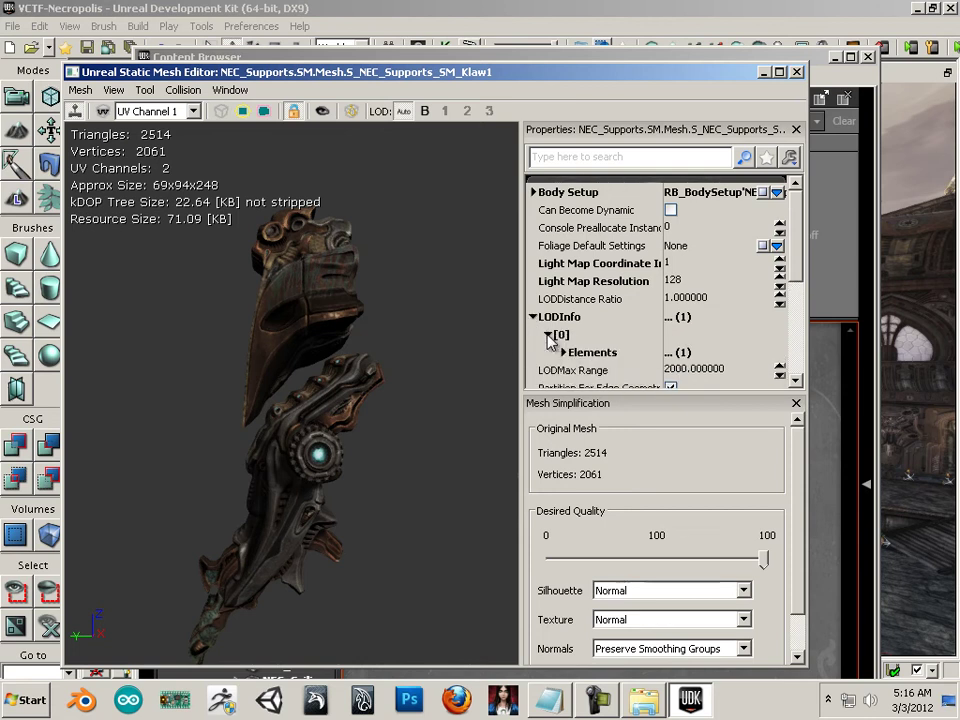
click(563, 352)
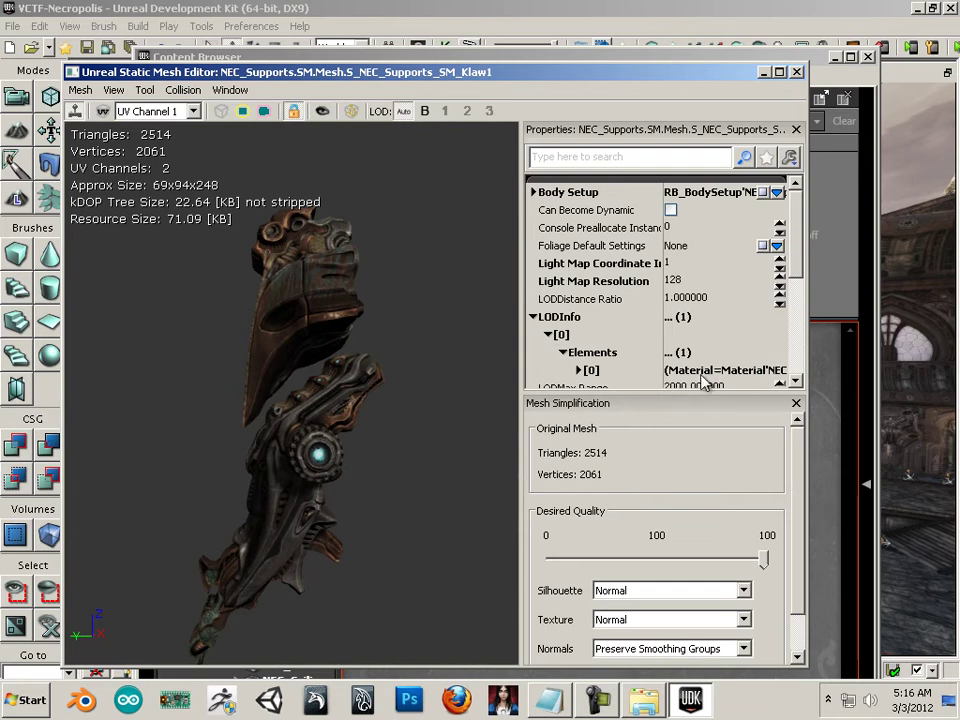
drag(808, 354, 900, 354)
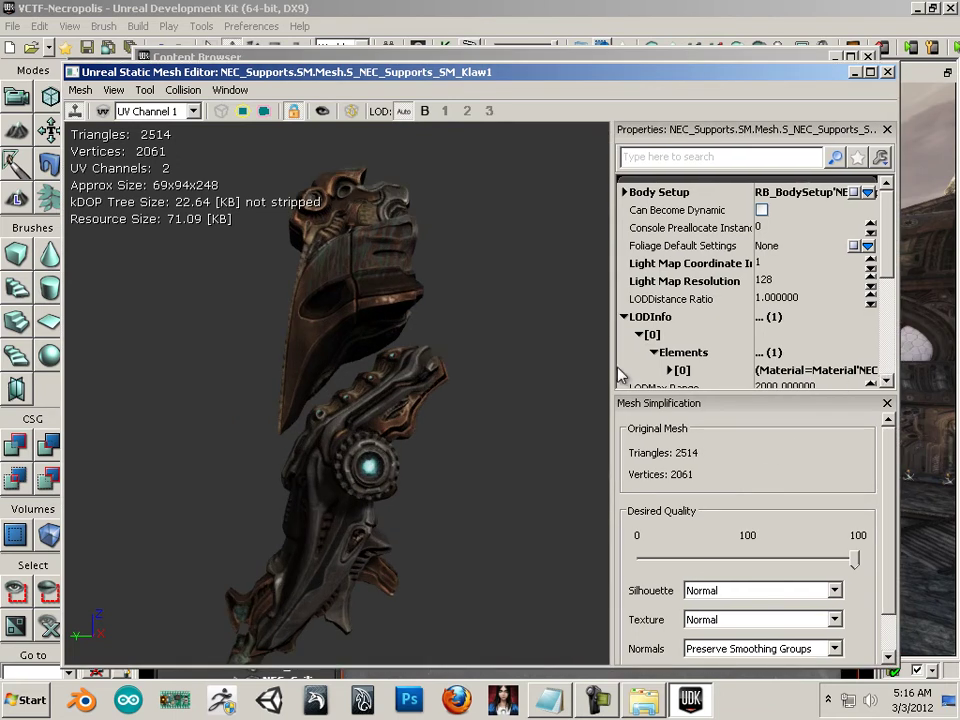
drag(613, 360, 475, 360)
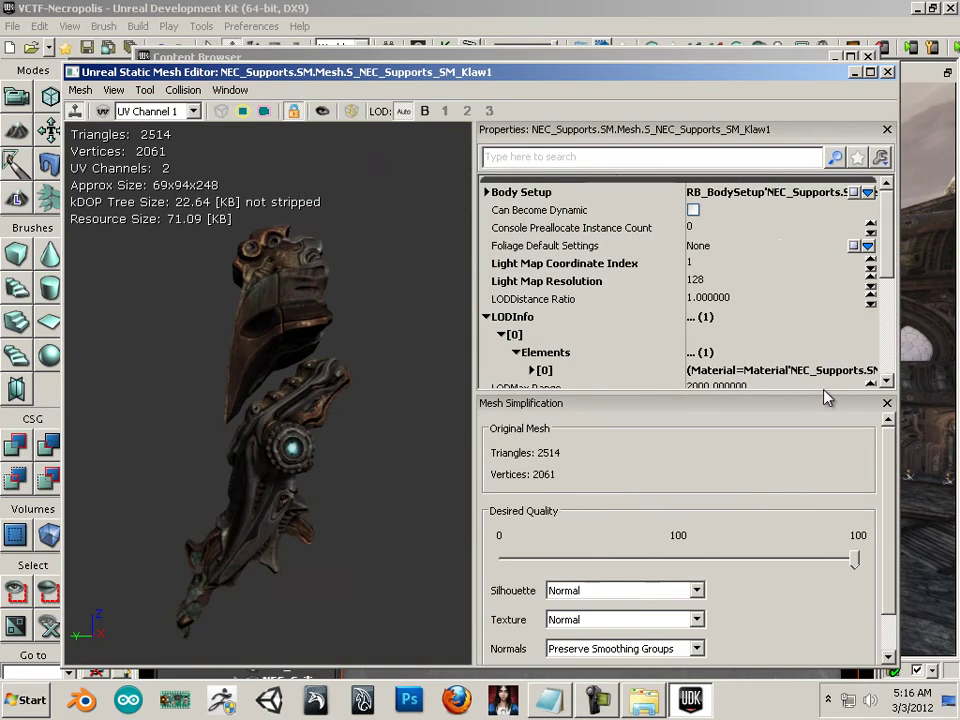
click(532, 370)
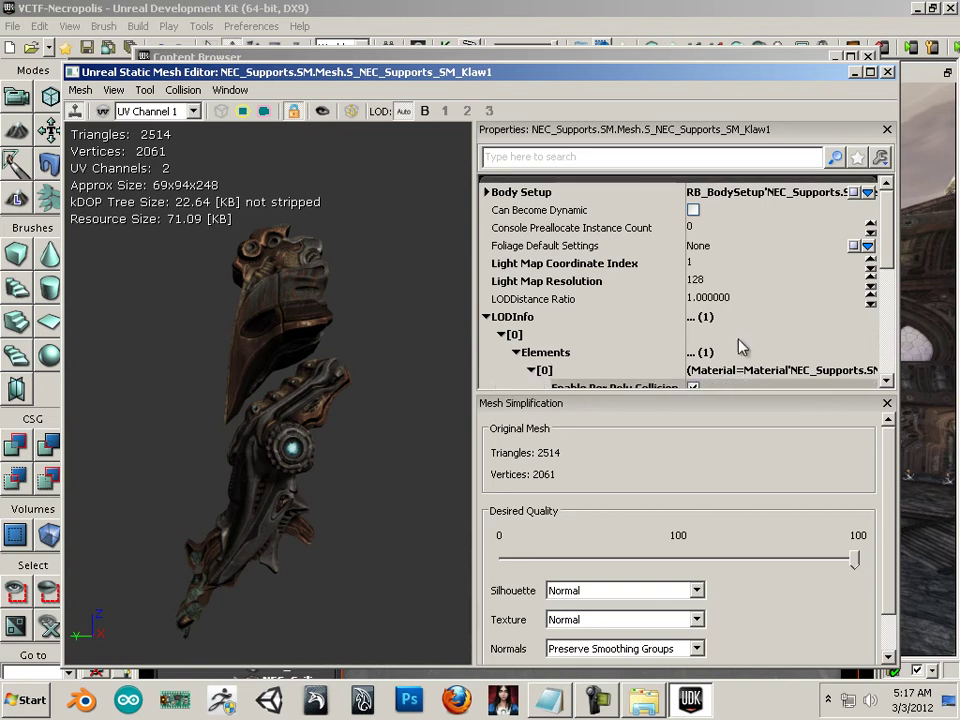
scroll(897, 280, down, 4)
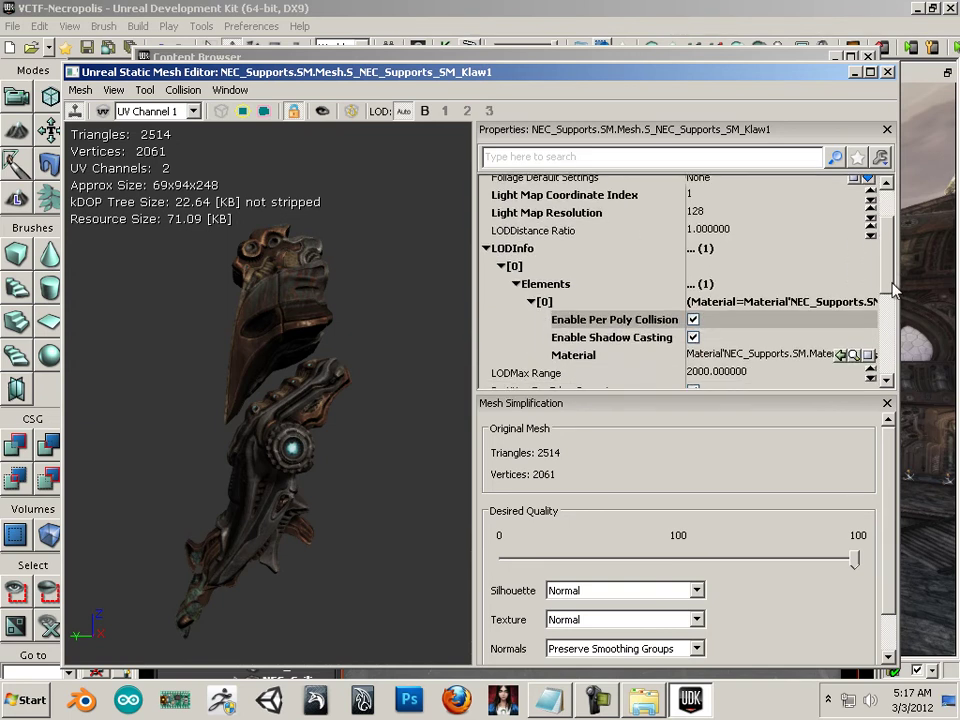
click(853, 346)
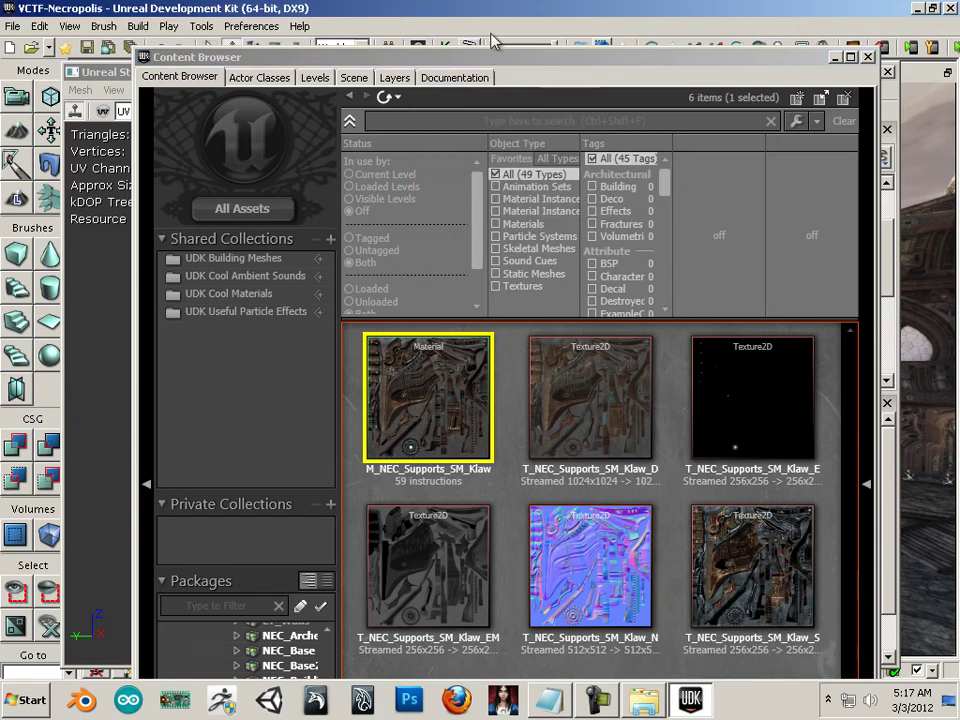
click(834, 58)
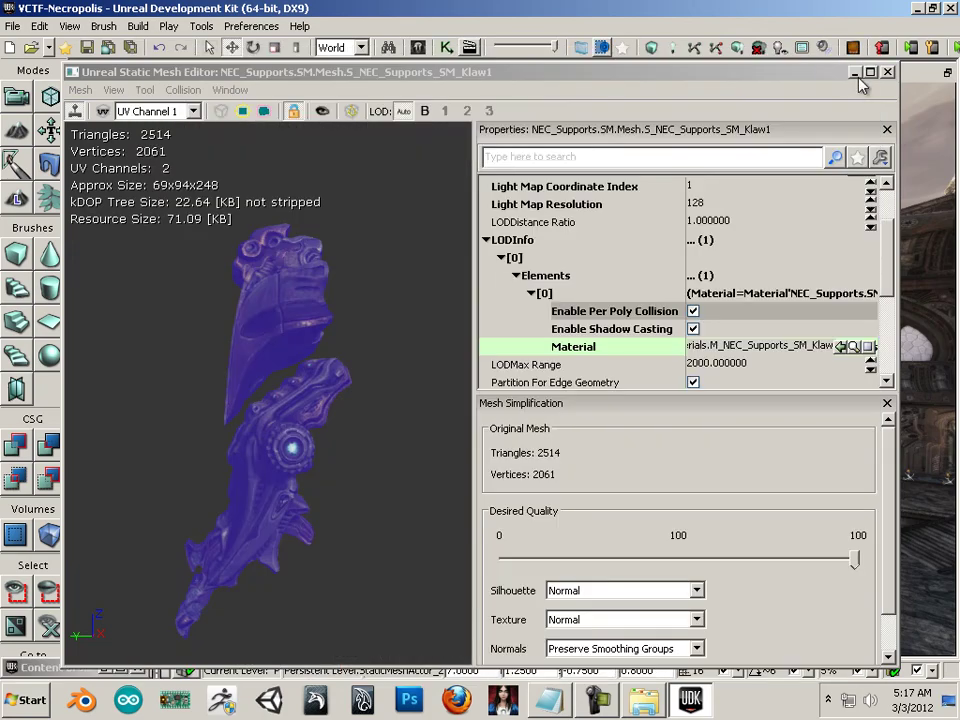
click(855, 72)
Shift the stone column's lower shaft, capital and upper shaft sideways, restacking them away from the domed building
drag(368, 380, 564, 177)
drag(536, 298, 627, 337)
click(343, 320)
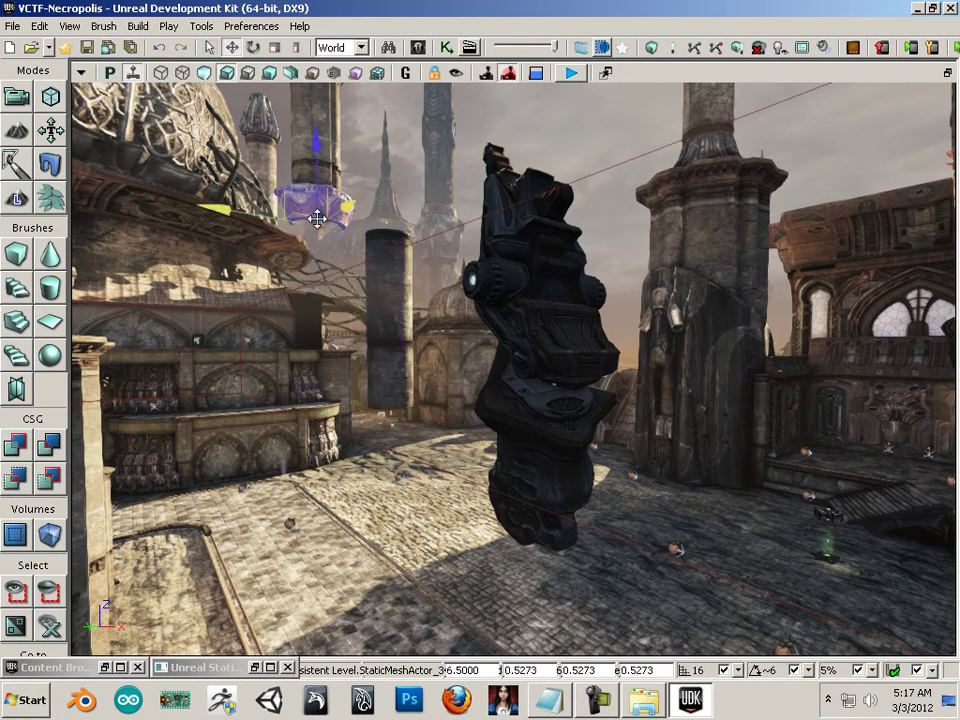
drag(254, 210, 339, 214)
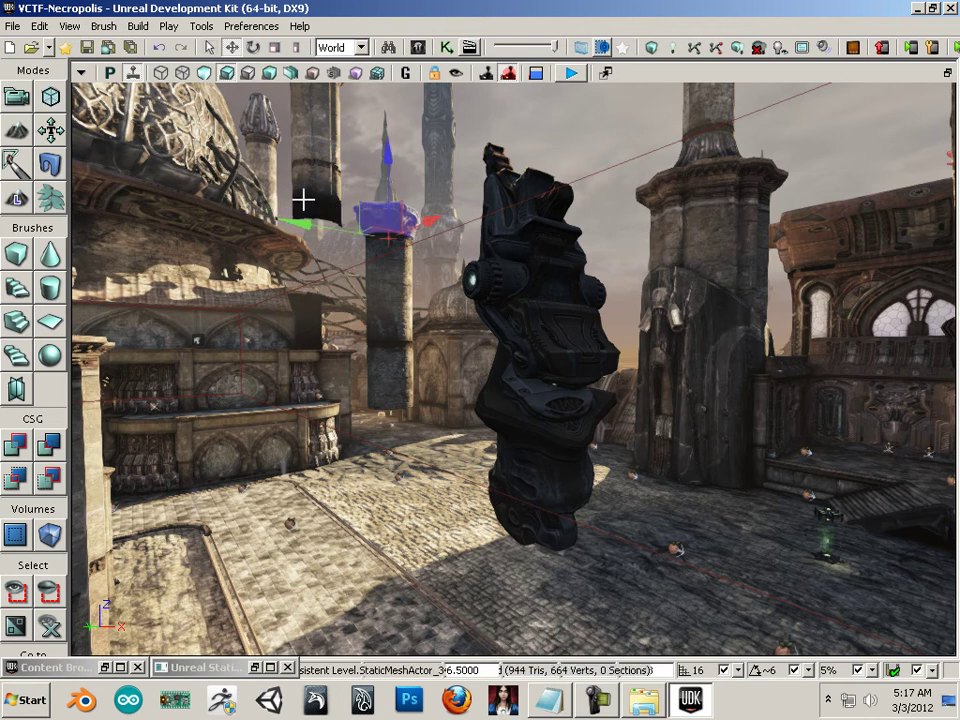
click(302, 188)
drag(237, 209, 327, 218)
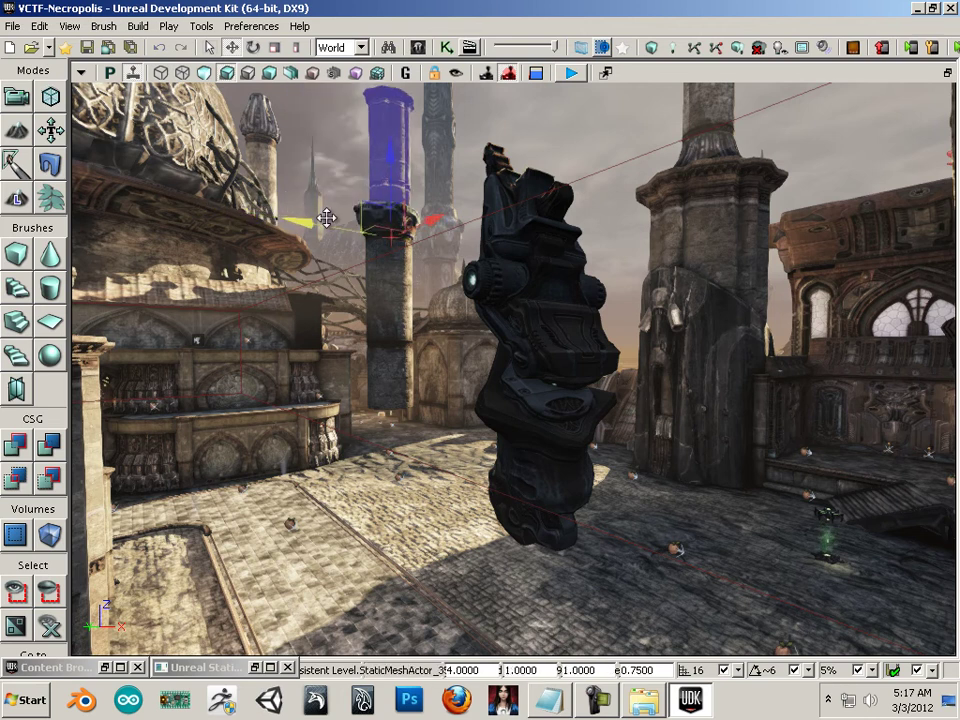
Raise the tiled roof panel and the curved buttress mesh from the courtyard wall high above it
mouse_move(338, 453)
mouse_down()
mouse_move(343, 472)
mouse_move(265, 391)
mouse_move(459, 309)
mouse_move(493, 343)
mouse_move(497, 318)
mouse_move(541, 299)
mouse_move(336, 450)
mouse_up()
click(459, 521)
drag(434, 360, 454, 111)
click(366, 425)
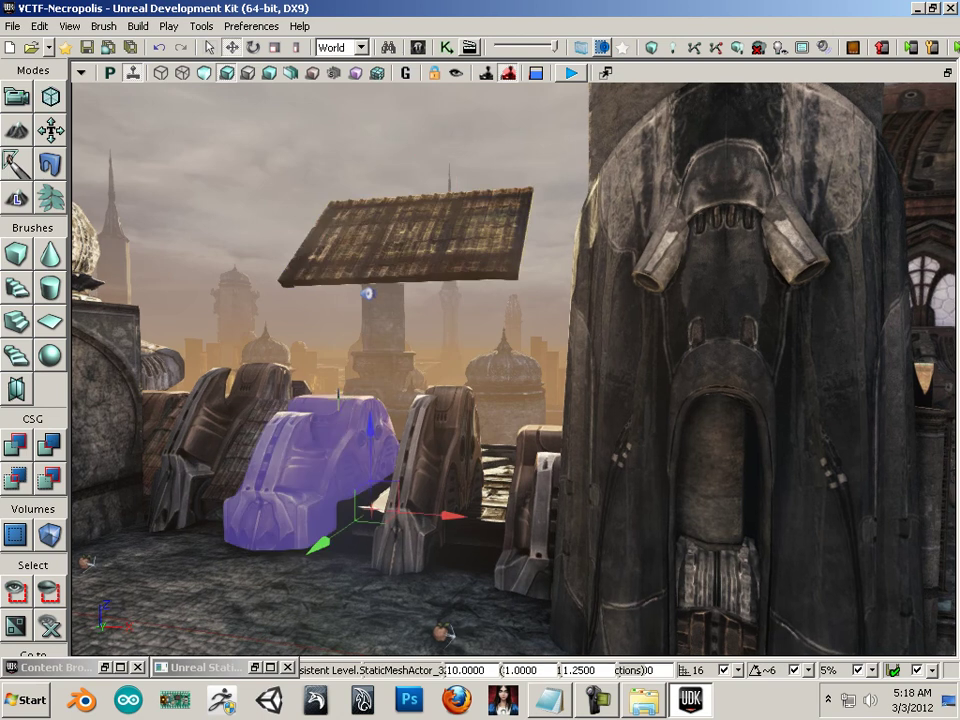
drag(368, 427, 386, 114)
Hide all static meshes in the perspective view and survey the map's remaining BSP geometry
drag(277, 371, 72, 402)
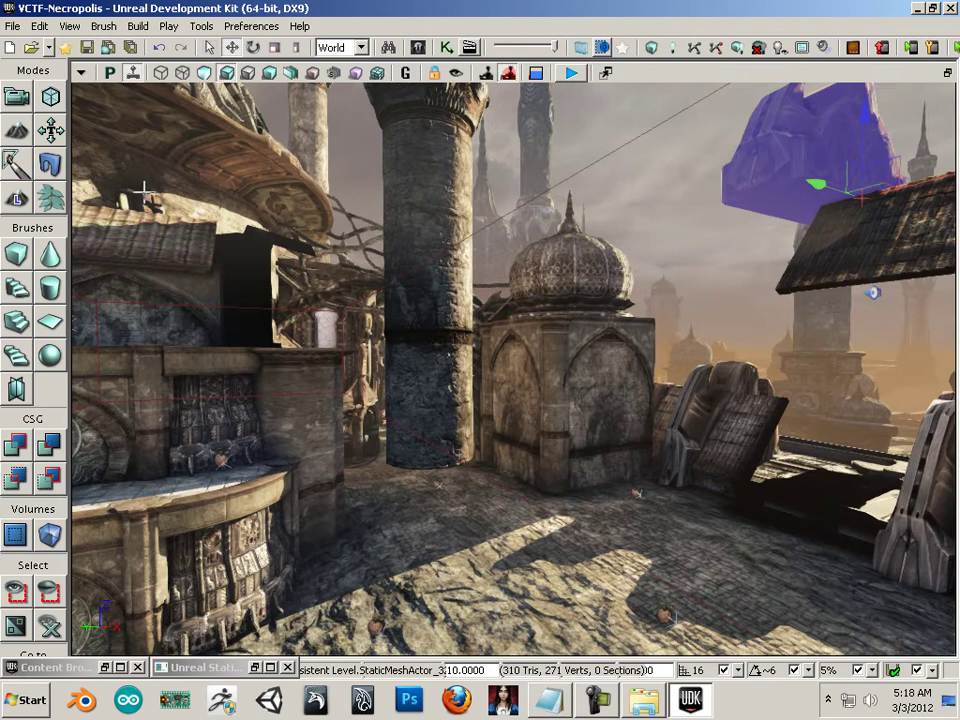
click(78, 74)
mouse_move(99, 107)
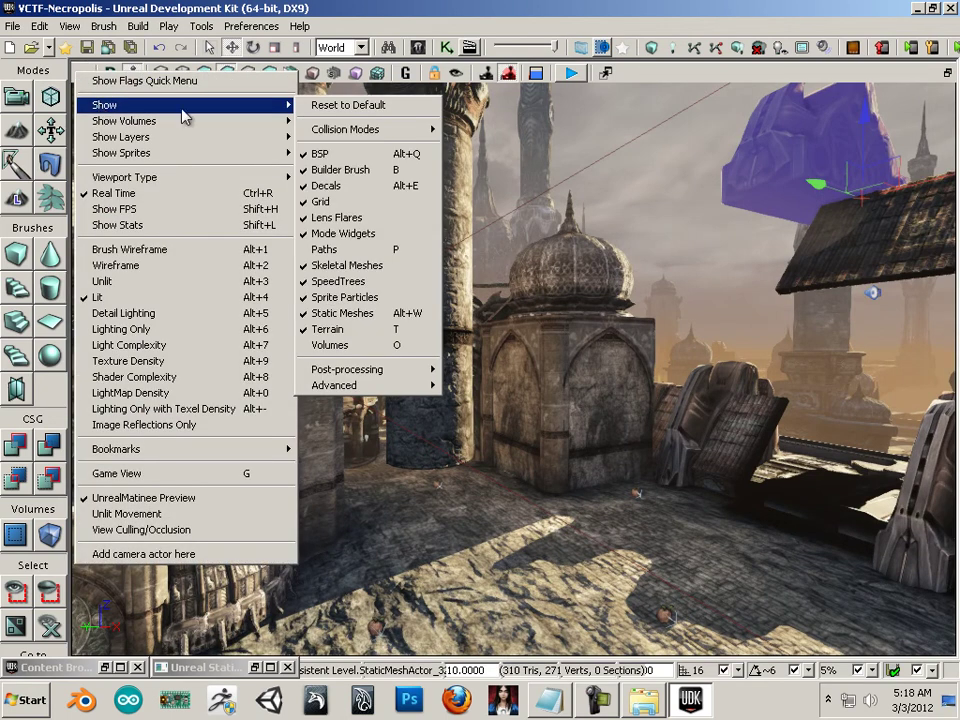
click(385, 318)
mouse_move(424, 354)
mouse_down()
mouse_move(383, 384)
mouse_move(185, 350)
mouse_move(116, 291)
mouse_move(75, 336)
mouse_move(81, 242)
mouse_move(320, 333)
mouse_move(354, 388)
mouse_move(315, 375)
mouse_move(392, 270)
mouse_move(409, 272)
mouse_move(420, 210)
mouse_move(444, 208)
mouse_move(436, 213)
mouse_move(450, 169)
mouse_move(450, 88)
mouse_move(447, 124)
mouse_move(437, 86)
mouse_move(491, 105)
mouse_move(555, 197)
mouse_move(462, 152)
mouse_up()
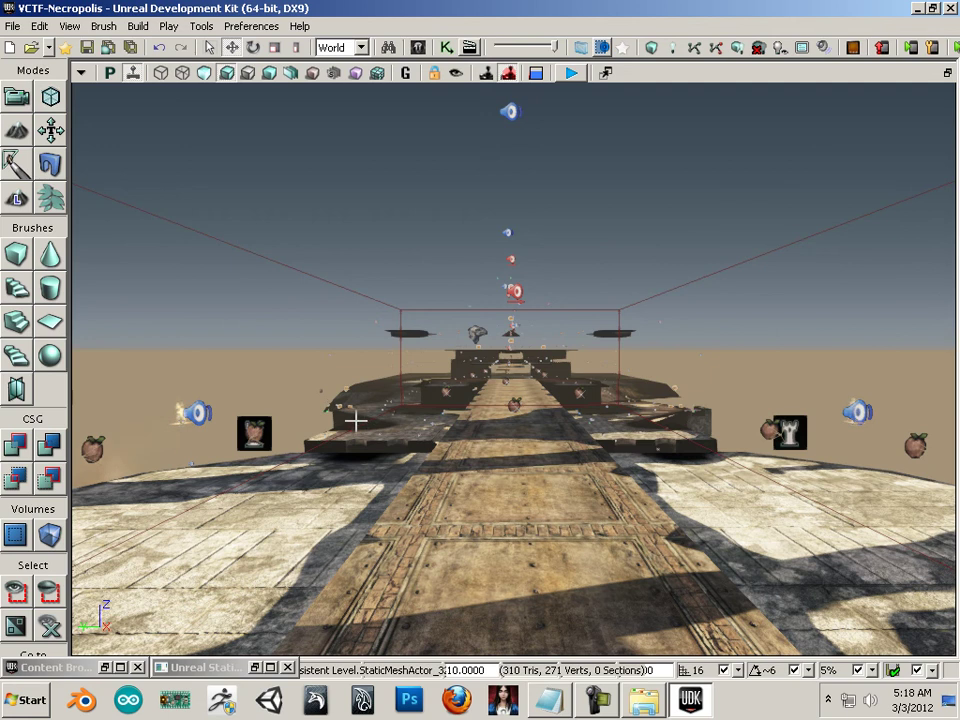
drag(300, 457, 331, 452)
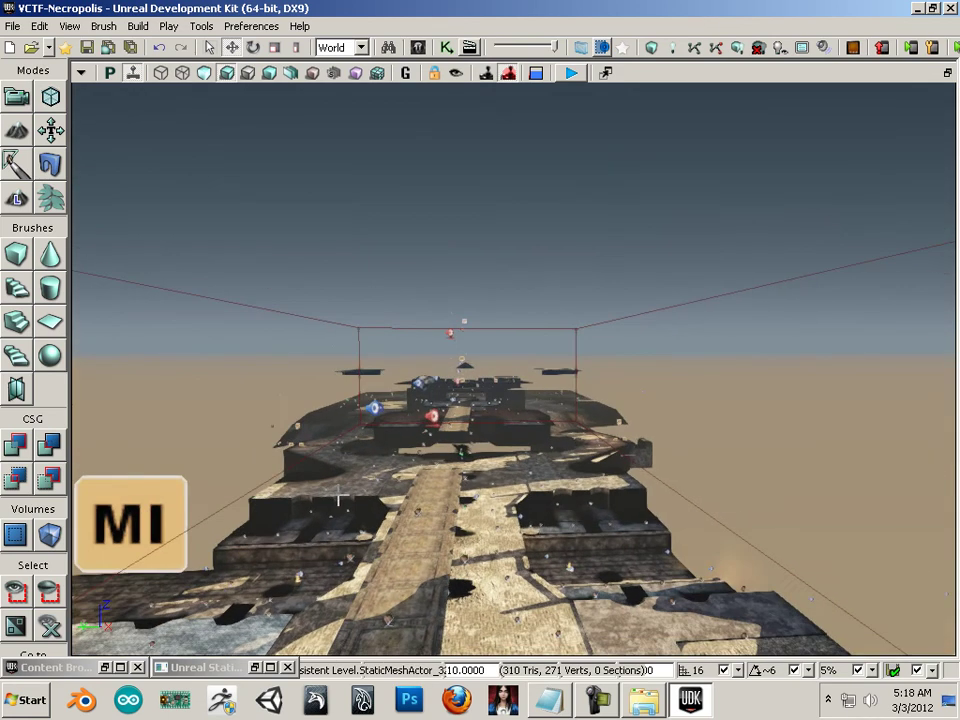
Select the raised walkway, the lower path, the semicircular platform and the rectangular floor behind it in turn to inspect the BSP surfaces
click(401, 566)
drag(508, 584, 474, 438)
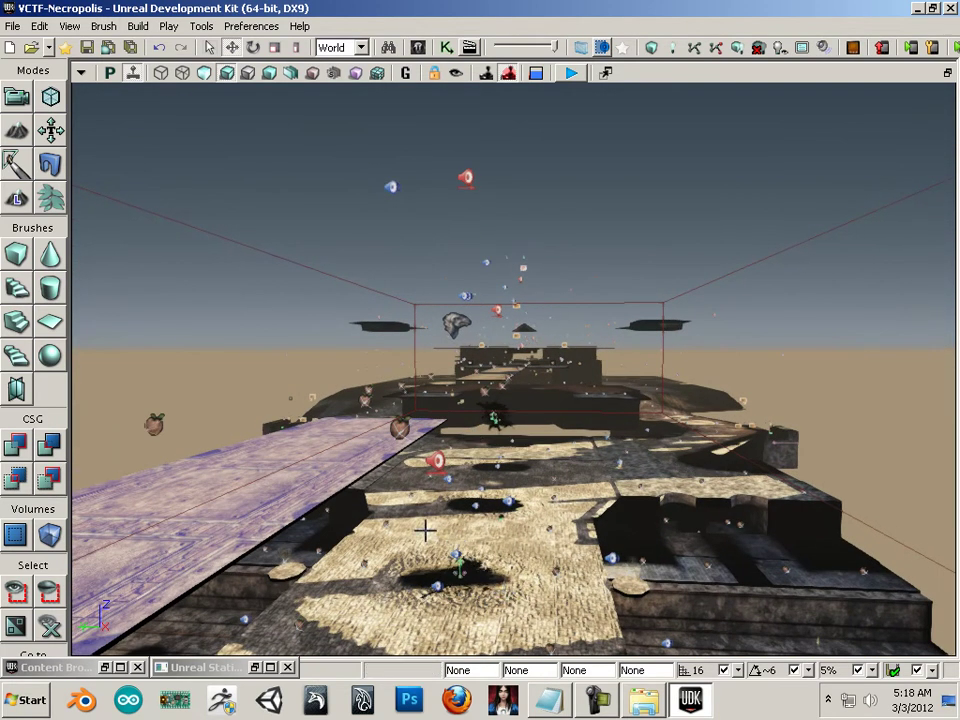
click(550, 540)
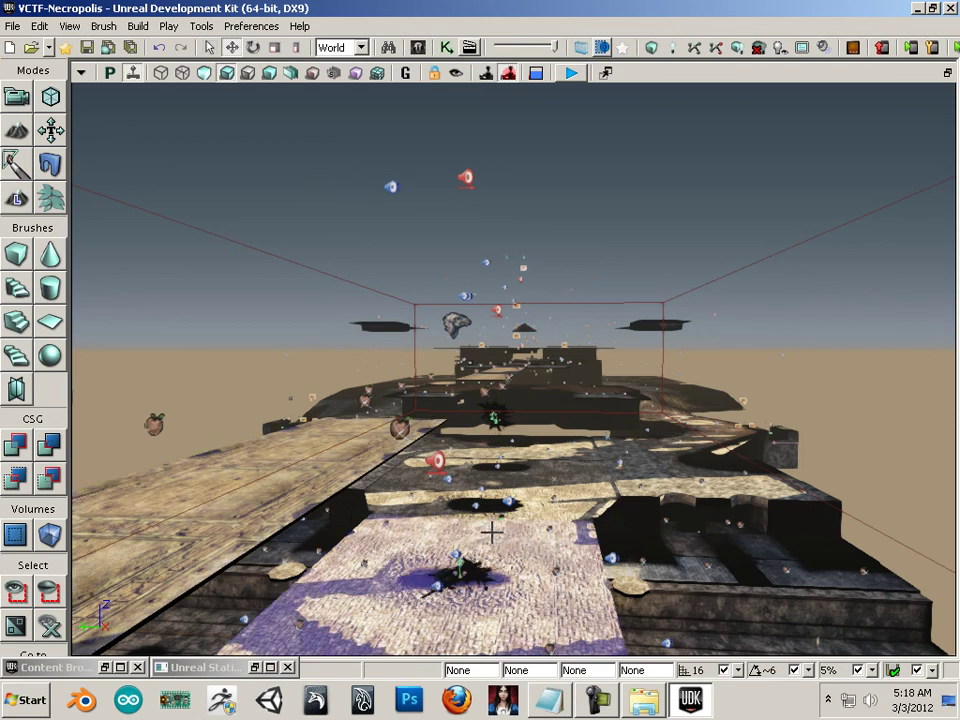
drag(495, 530, 74, 88)
click(541, 529)
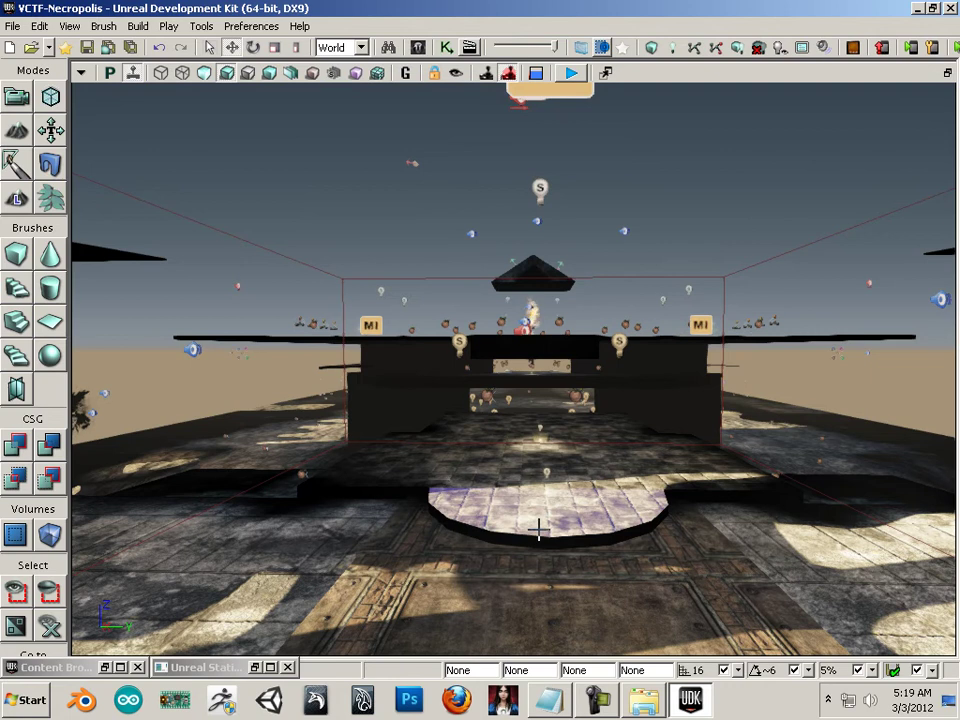
click(500, 466)
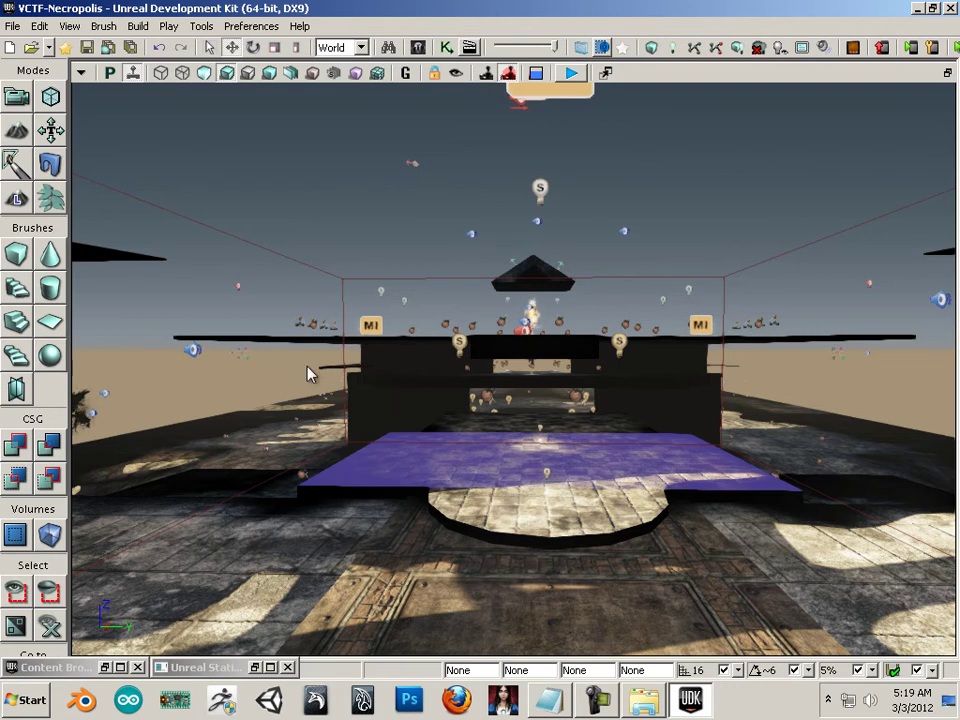
Review which object types the perspective view shows, and select the terrain and a path node around the dark central BSP building
click(80, 72)
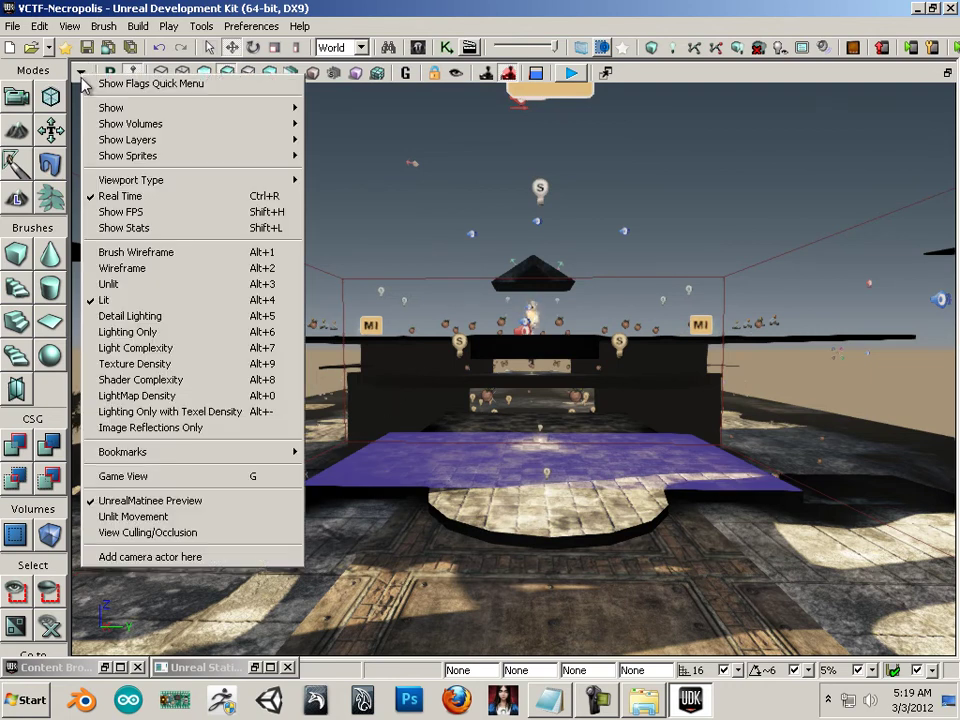
mouse_move(111, 107)
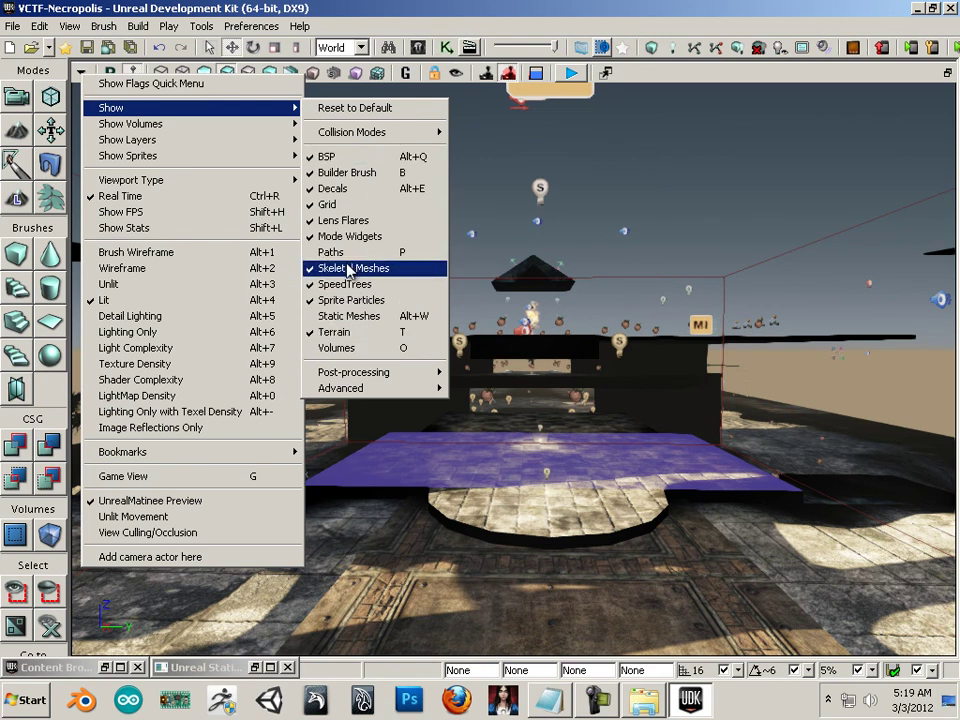
click(521, 399)
click(469, 357)
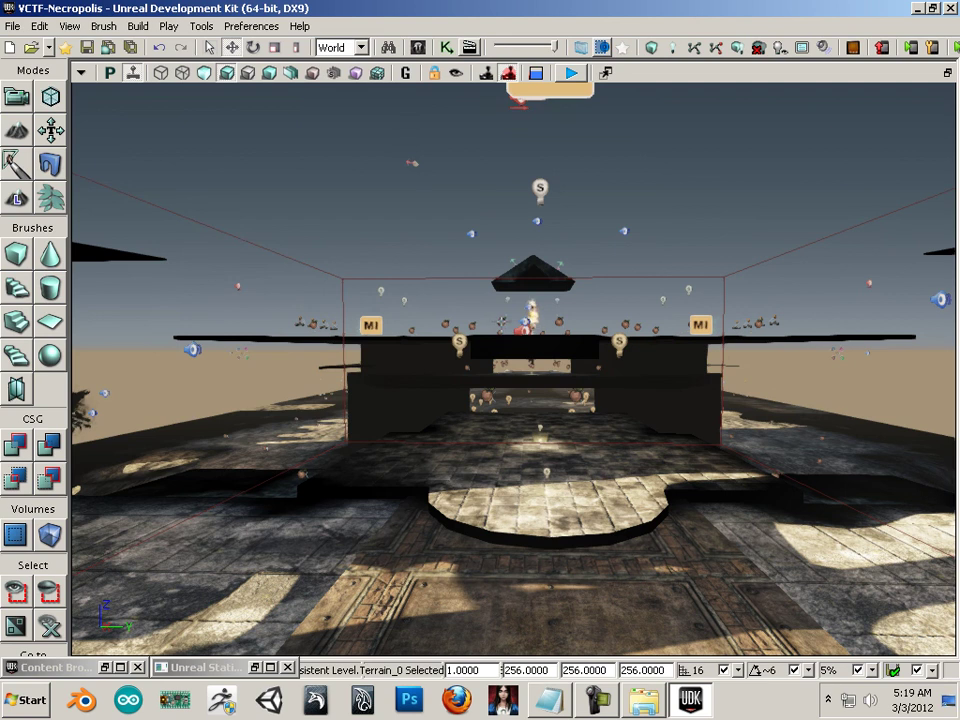
click(491, 390)
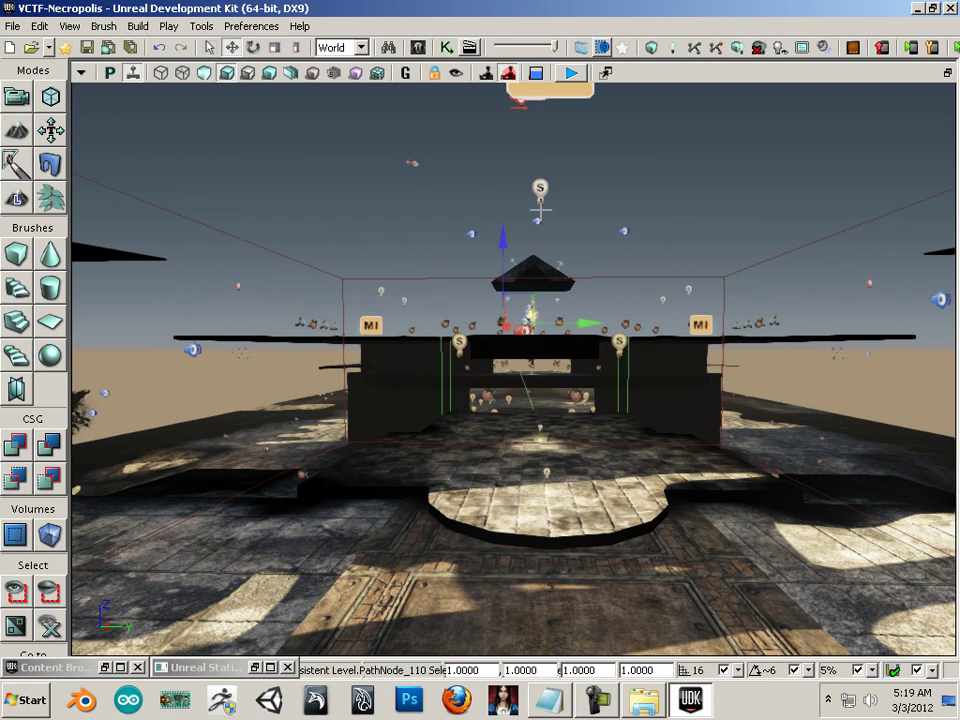
Show the static meshes again in the perspective view and survey the map along the raised walkway toward the domed building
drag(493, 467, 956, 535)
click(81, 75)
mouse_move(157, 118)
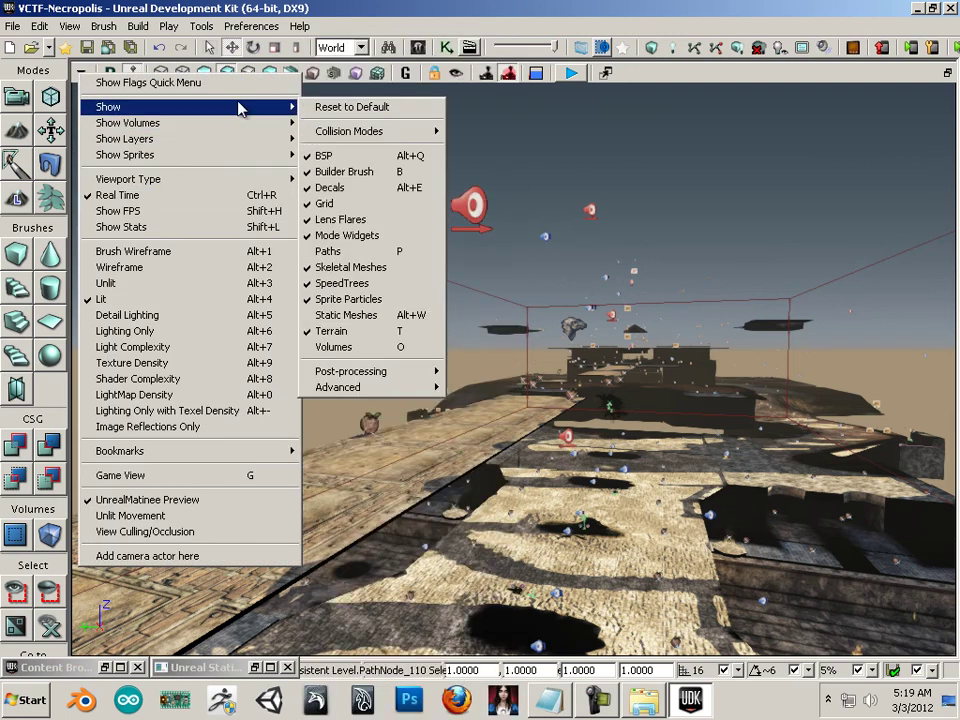
click(368, 331)
drag(531, 403, 504, 418)
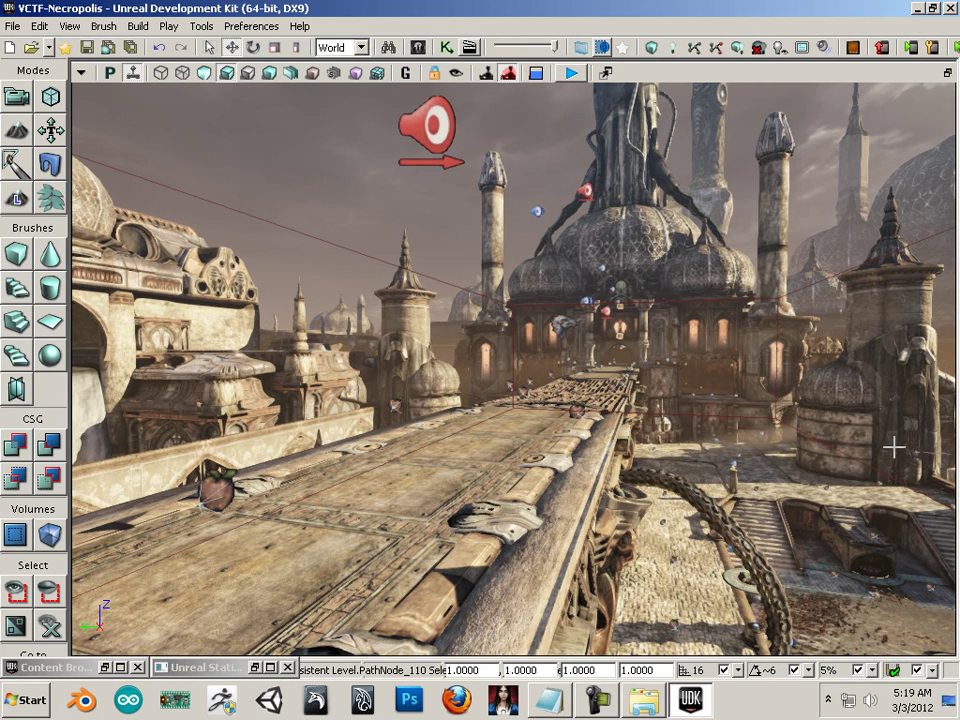